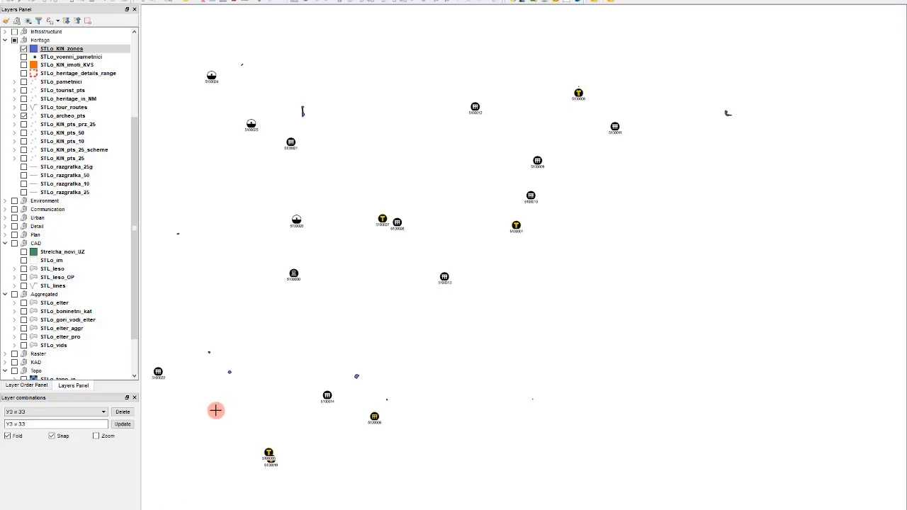
# Turn on labelling for the STLo_KIN_zones layer with the "Show labels for this layer" mode.
pyautogui.click(105, 91)
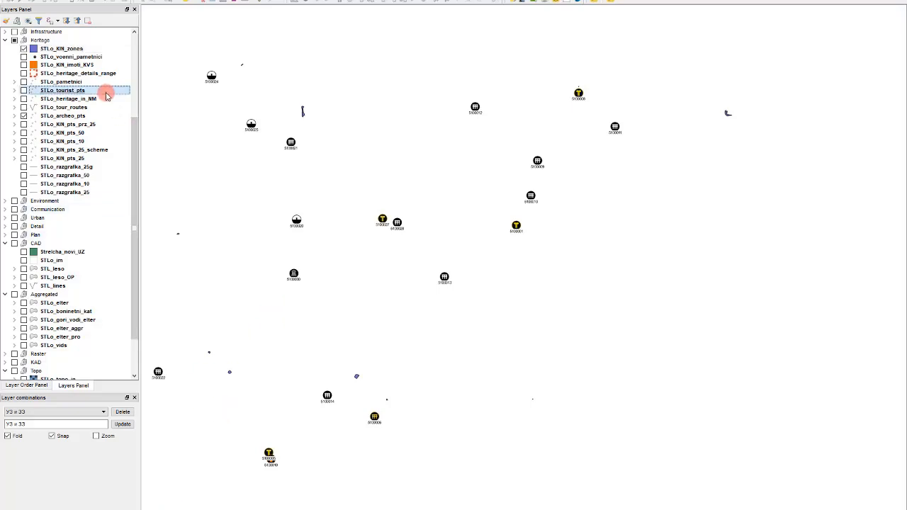
pyautogui.click(63, 49)
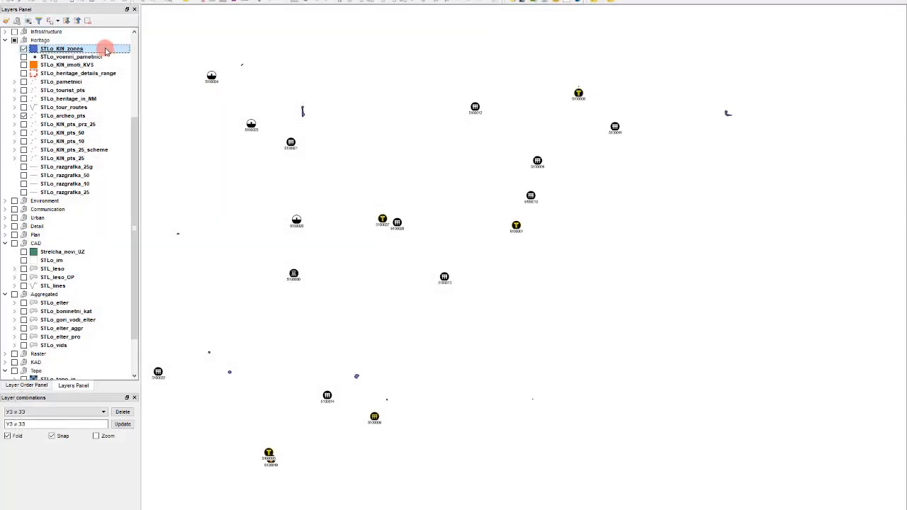
pyautogui.doubleClick(105, 51)
pyautogui.click(222, 89)
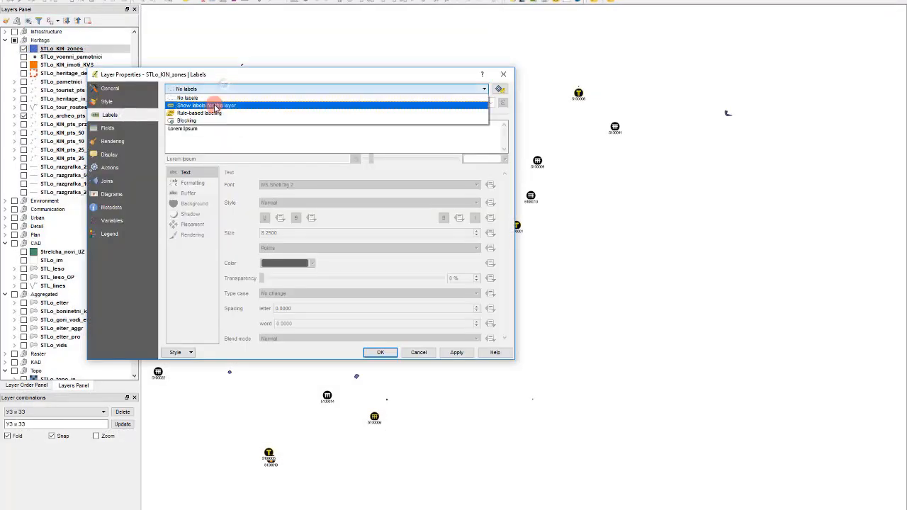
pyautogui.click(211, 100)
pyautogui.click(283, 185)
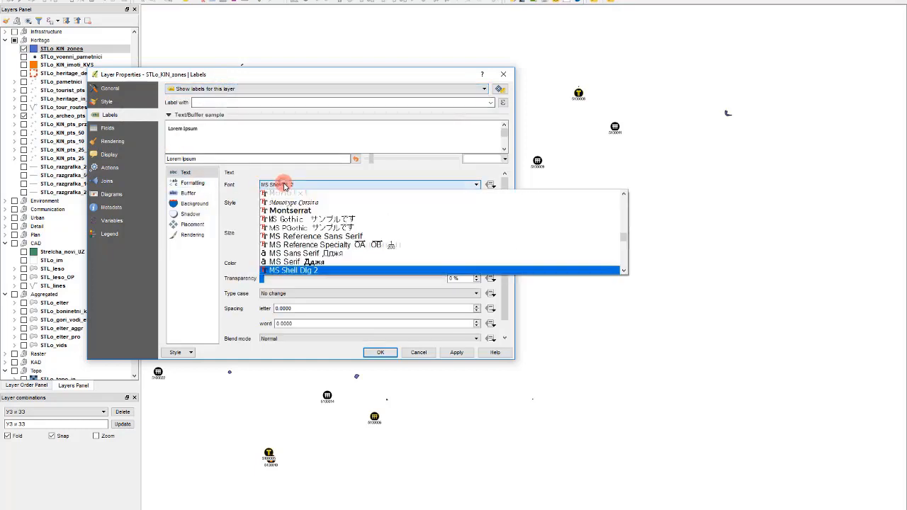
pyautogui.click(283, 184)
pyautogui.click(190, 184)
pyautogui.click(182, 172)
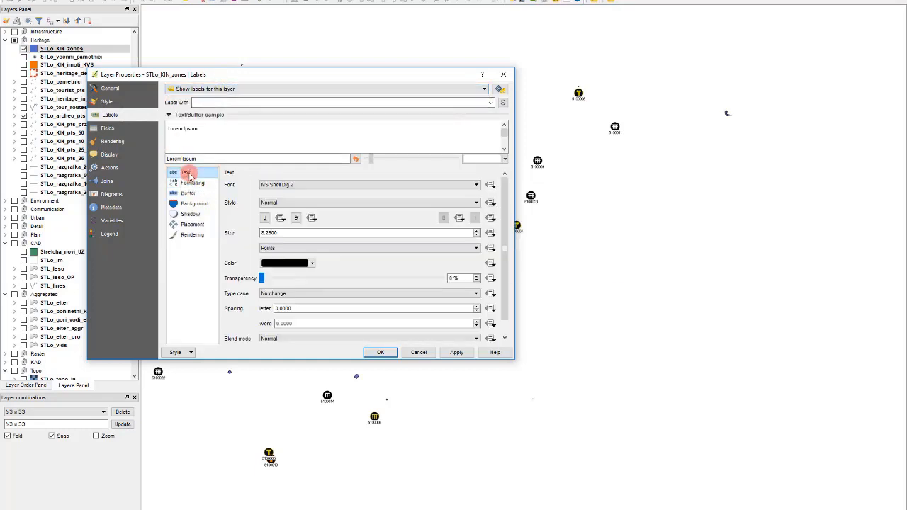
# Label the STLo_KIN_zones features with the VIDS field and apply the labels to the map.
pyautogui.click(500, 103)
pyautogui.click(490, 103)
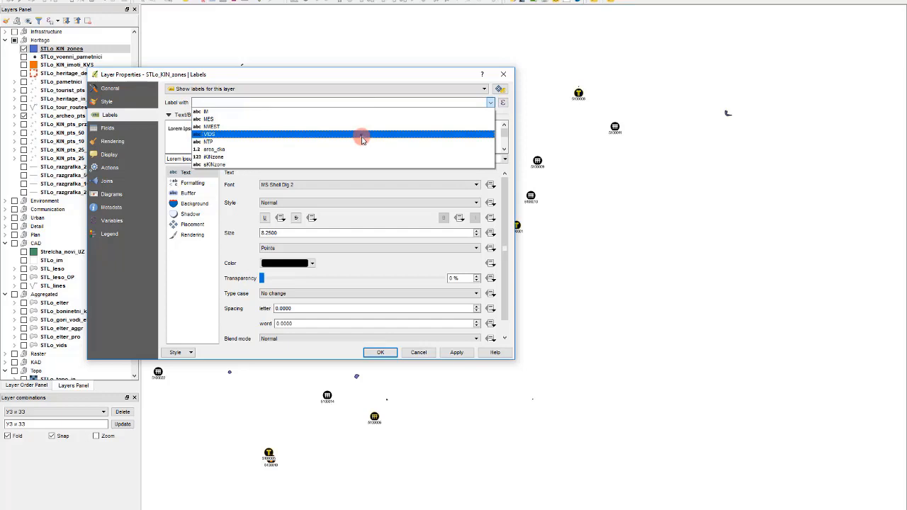
pyautogui.click(361, 134)
pyautogui.click(460, 352)
pyautogui.click(380, 352)
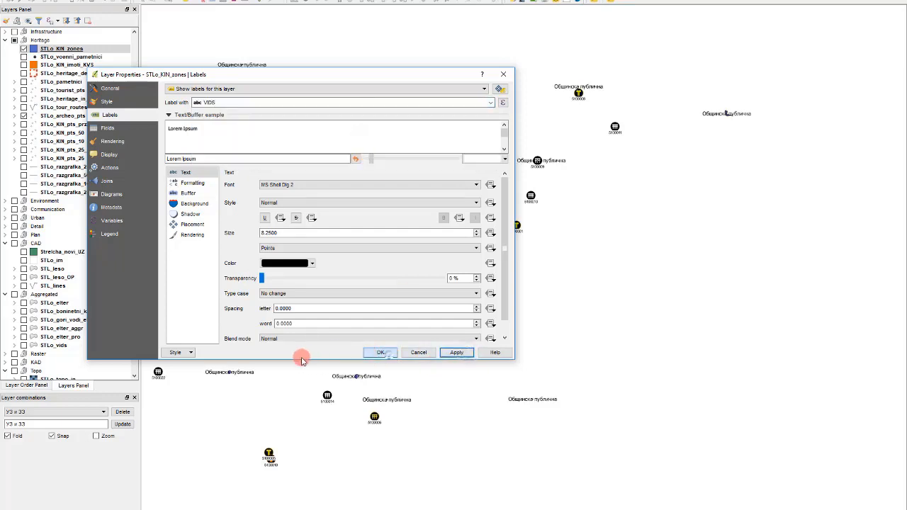
# Switch the STLo_KIN_zones labels to the IM field and apply the change.
pyautogui.click(24, 49)
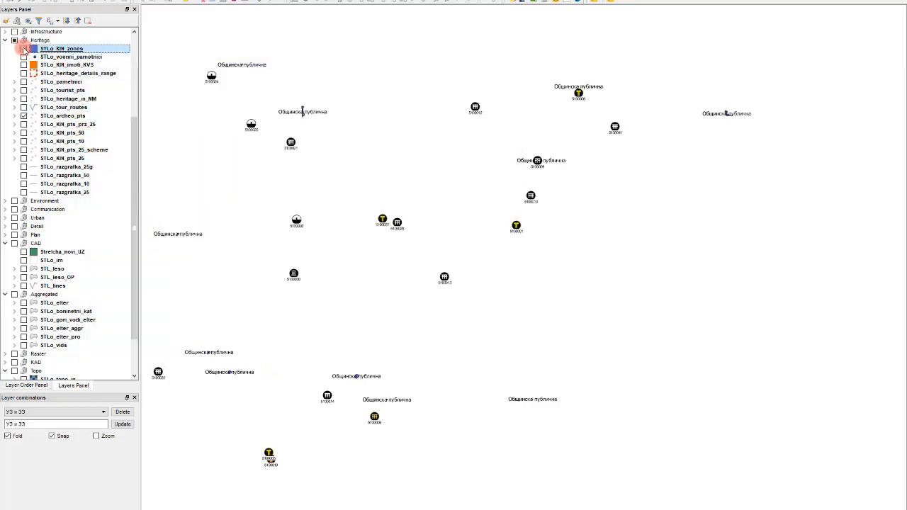
pyautogui.click(24, 49)
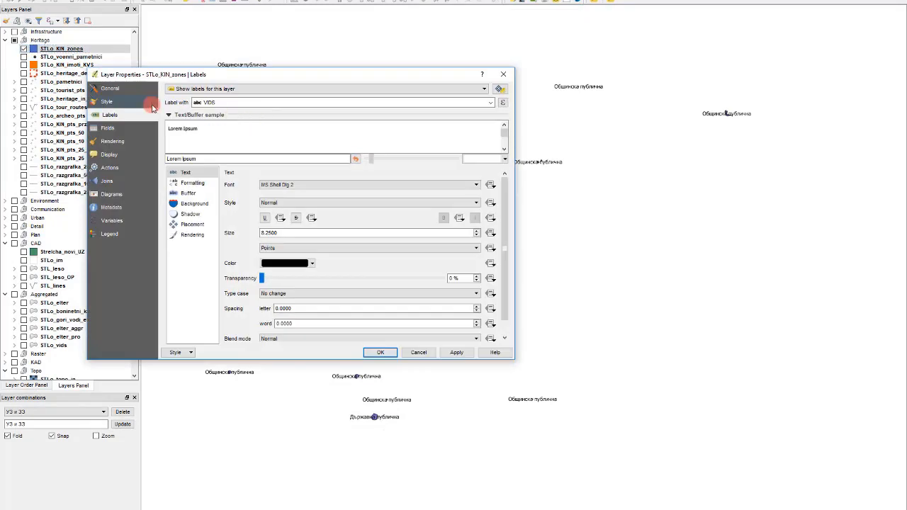
pyautogui.click(488, 102)
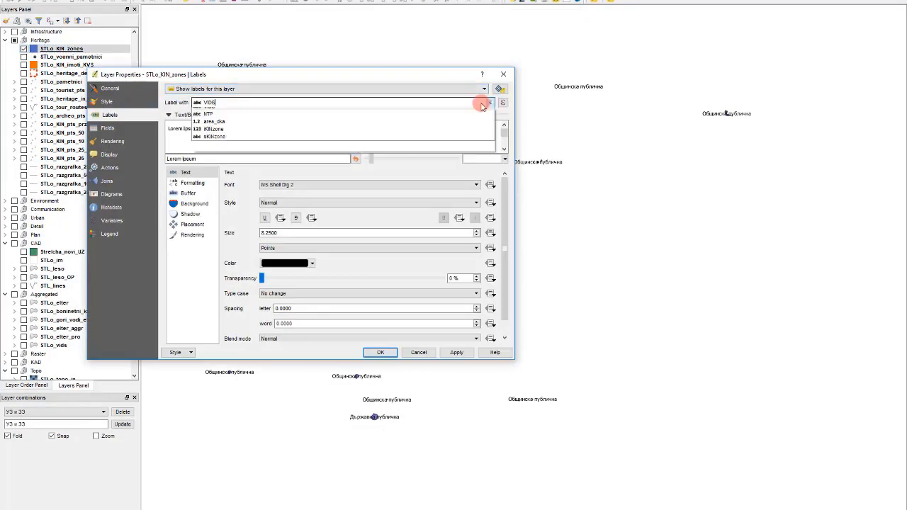
pyautogui.click(304, 116)
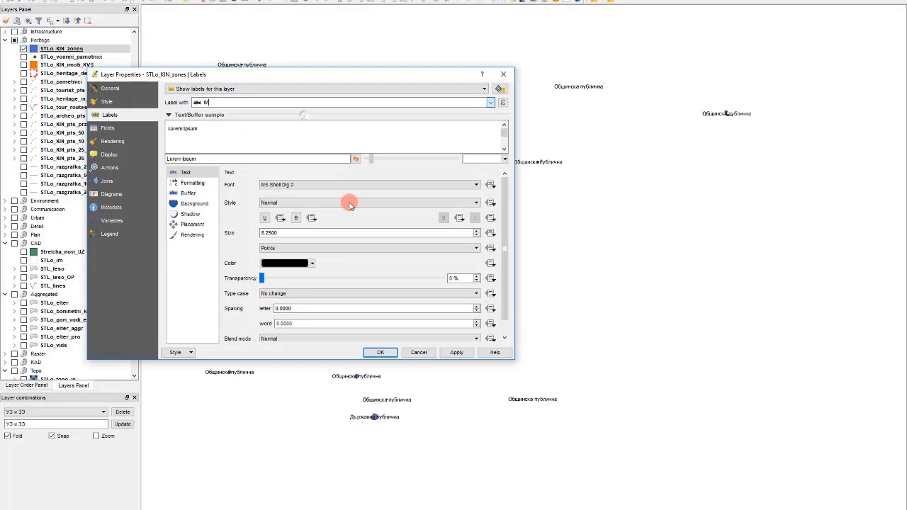
pyautogui.click(456, 352)
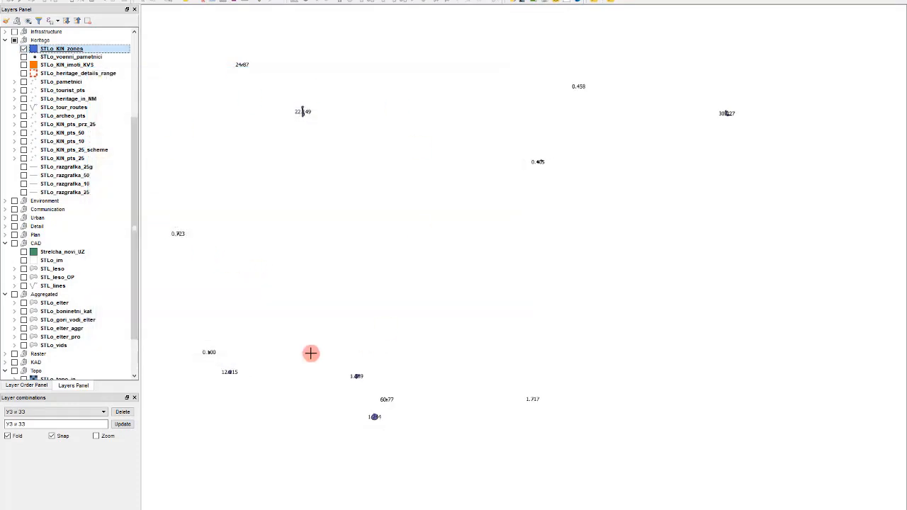
# Open the attribute table of the STLo_KIN_zones layer.
pyautogui.click(92, 0)
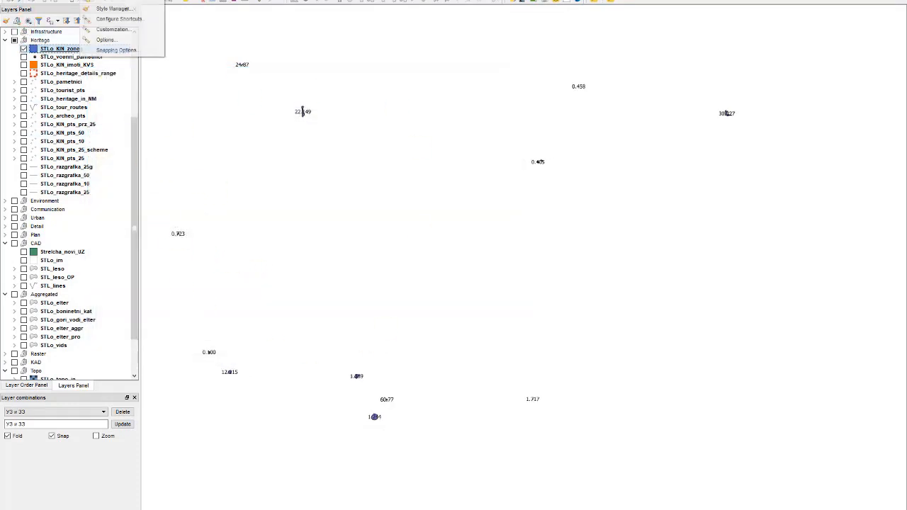
pyautogui.moveTo(140, 0)
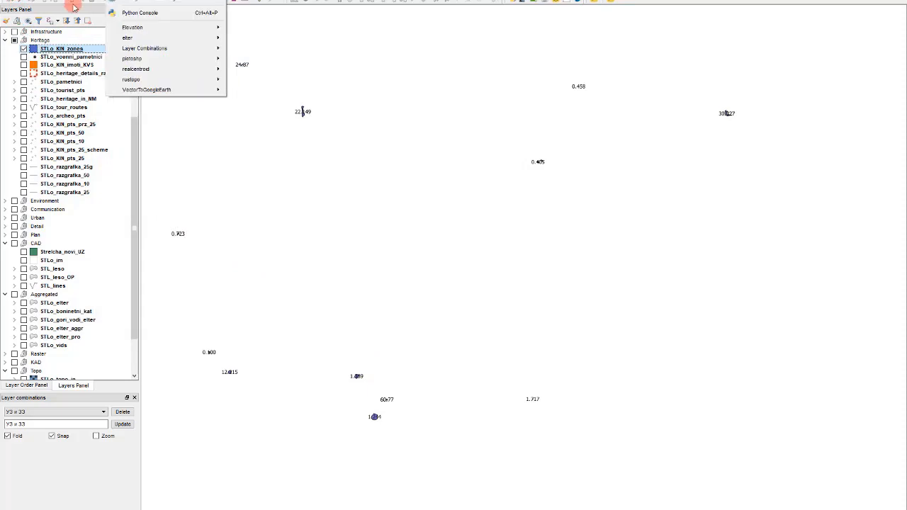
pyautogui.click(53, 46)
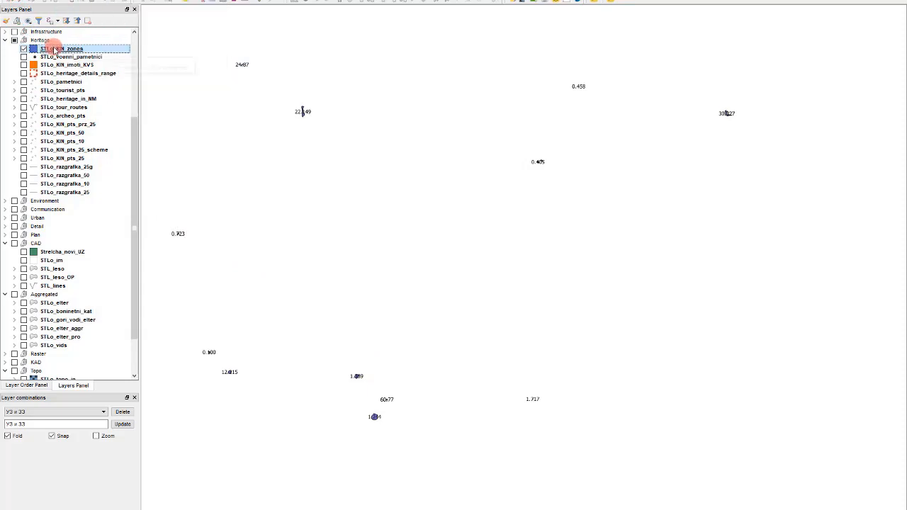
pyautogui.press('F6')
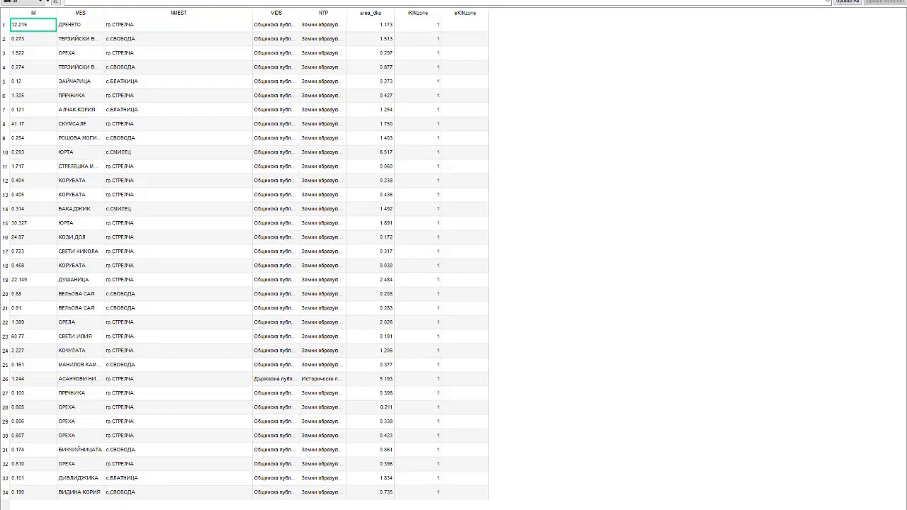
# Add a text (string) field named im_mes with a length of 80 to the attribute table.
pyautogui.hotkey('ctrl', 'w')
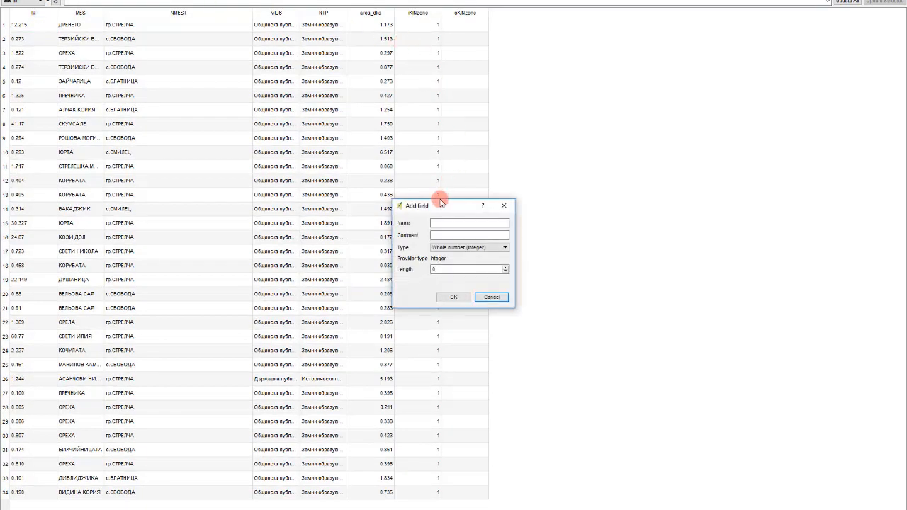
pyautogui.click(460, 247)
pyautogui.click(460, 275)
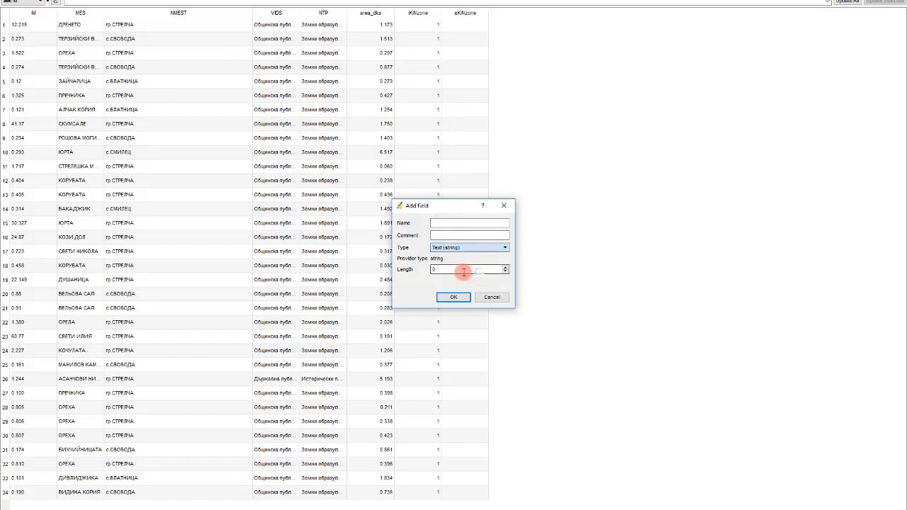
pyautogui.click(444, 225)
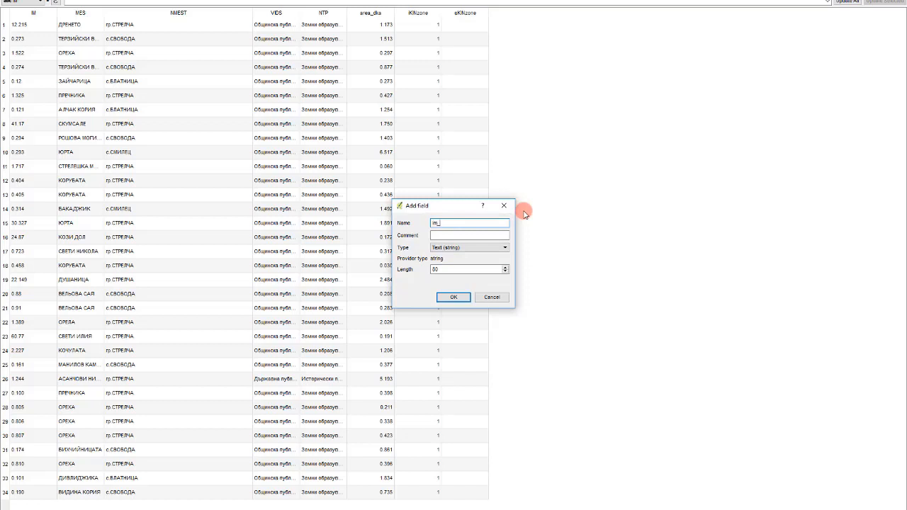
pyautogui.click(453, 297)
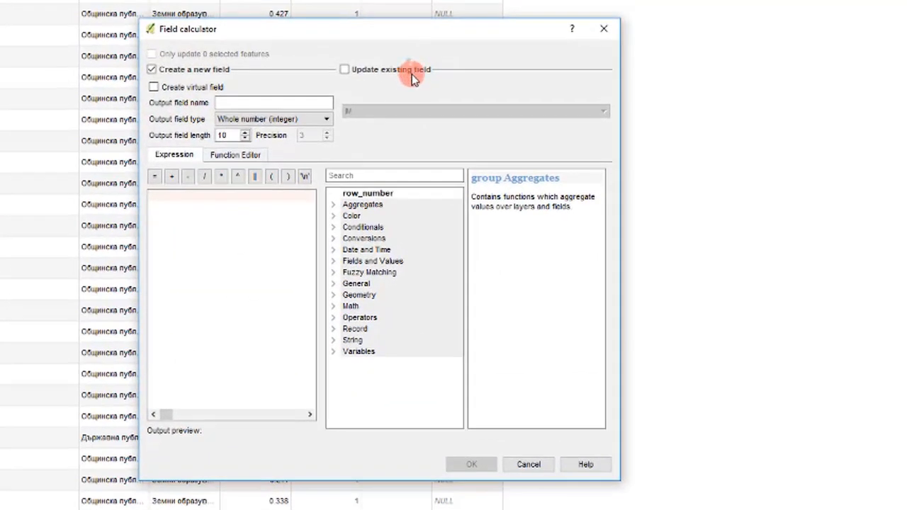
# Set the field calculator to update the existing im_mes field.
pyautogui.click(410, 69)
pyautogui.click(415, 106)
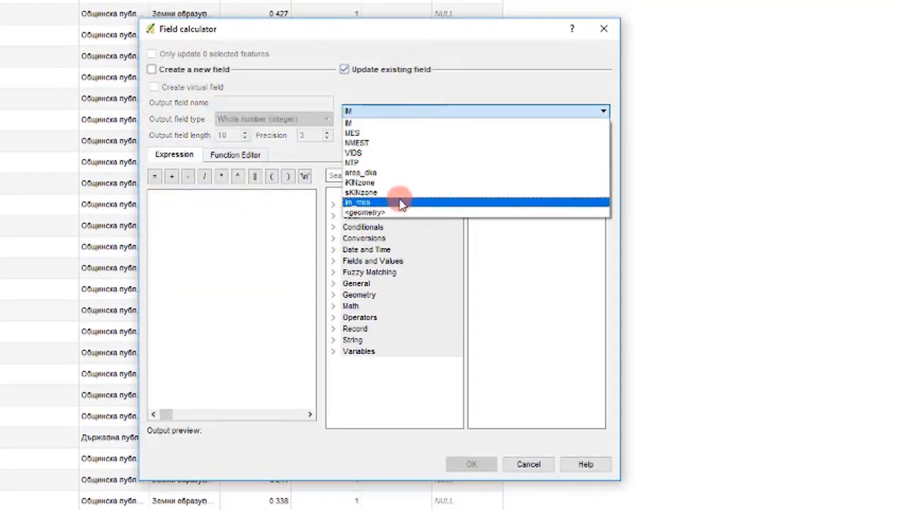
pyautogui.click(401, 203)
# Begin the field calculator expression with the concat string function.
pyautogui.click(374, 239)
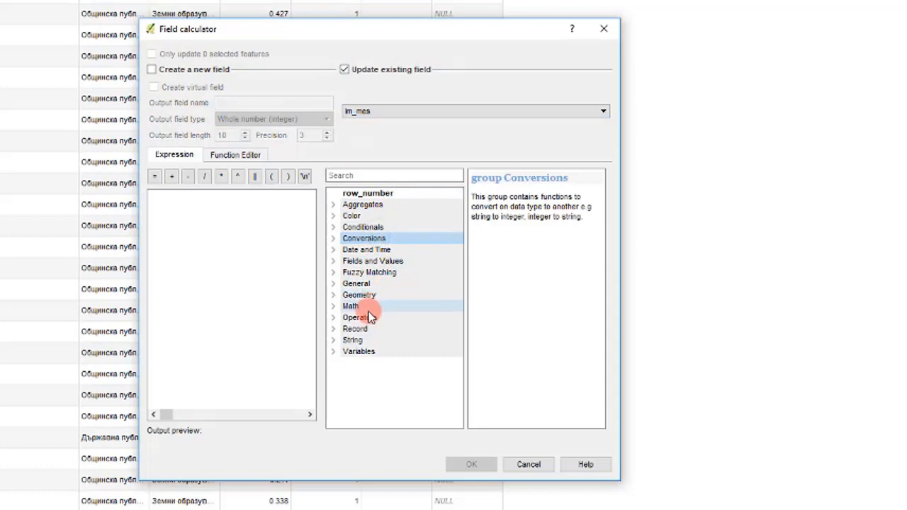
pyautogui.doubleClick(358, 340)
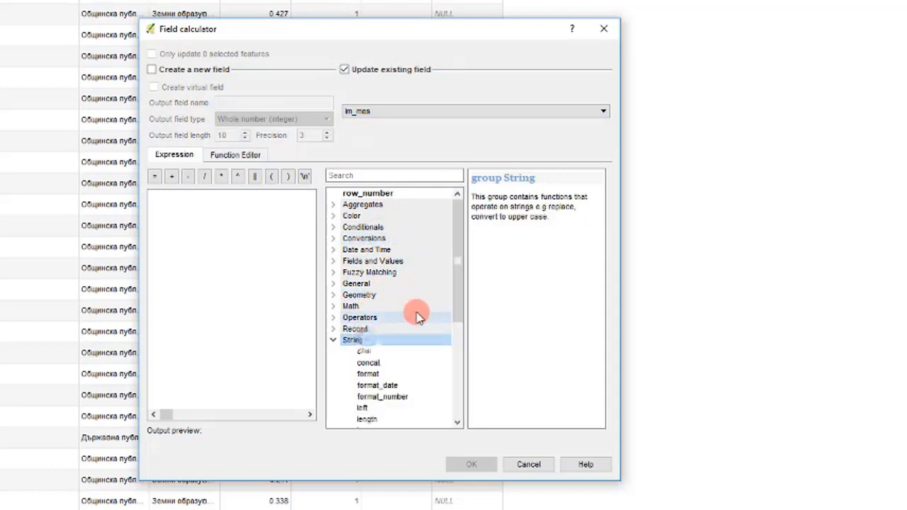
pyautogui.scroll(-5, 417, 317)
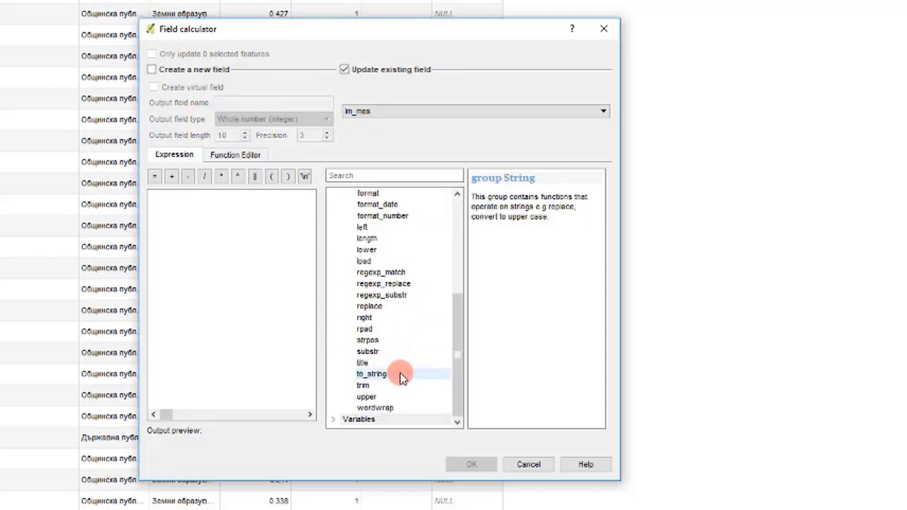
pyautogui.click(393, 407)
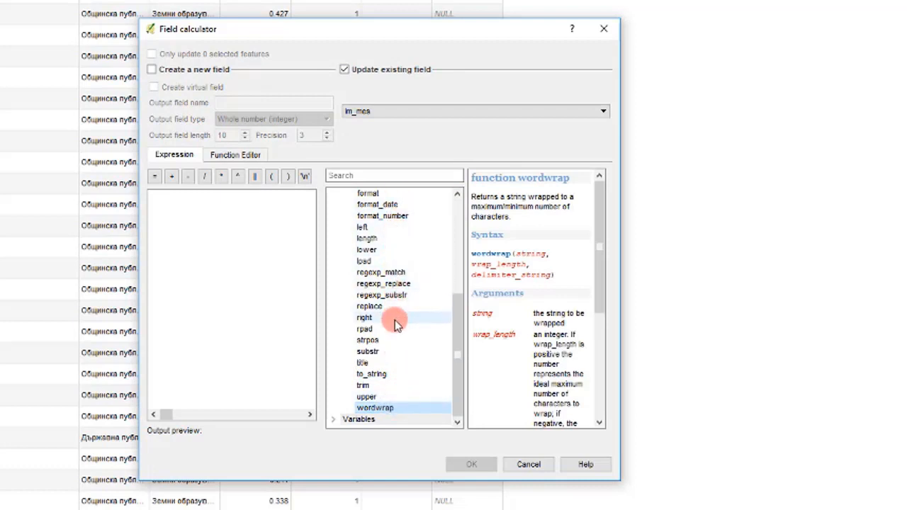
pyautogui.scroll(1, 391, 339)
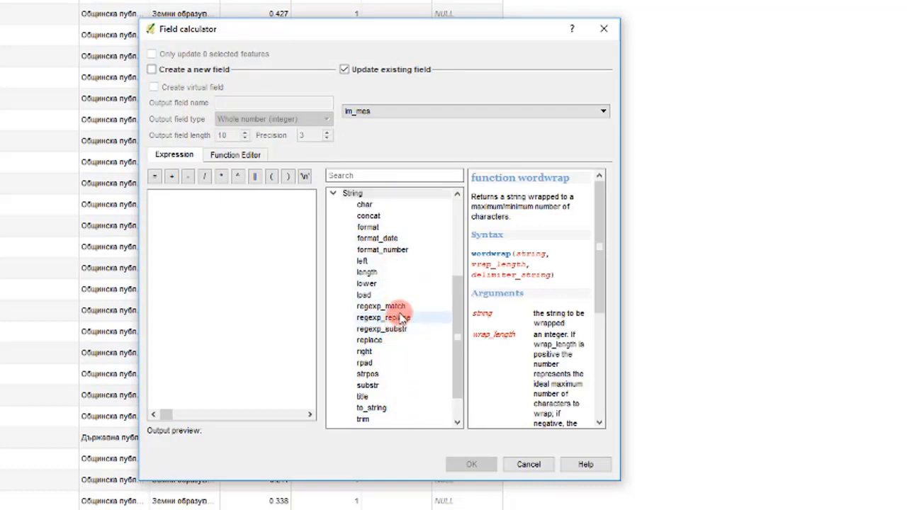
pyautogui.doubleClick(389, 216)
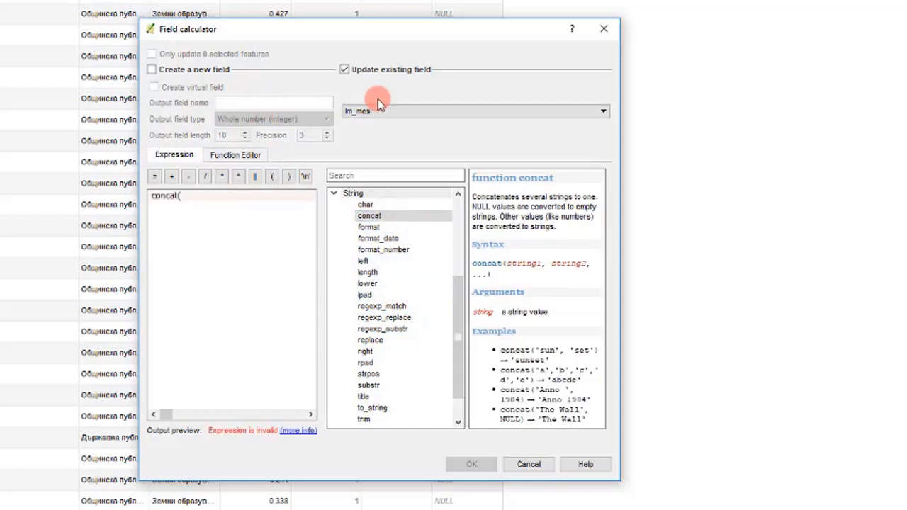
# Complete the concat expression with the IM and MES fields as its arguments, separated by a comma.
pyautogui.scroll(3, 394, 284)
pyautogui.scroll(2, 394, 276)
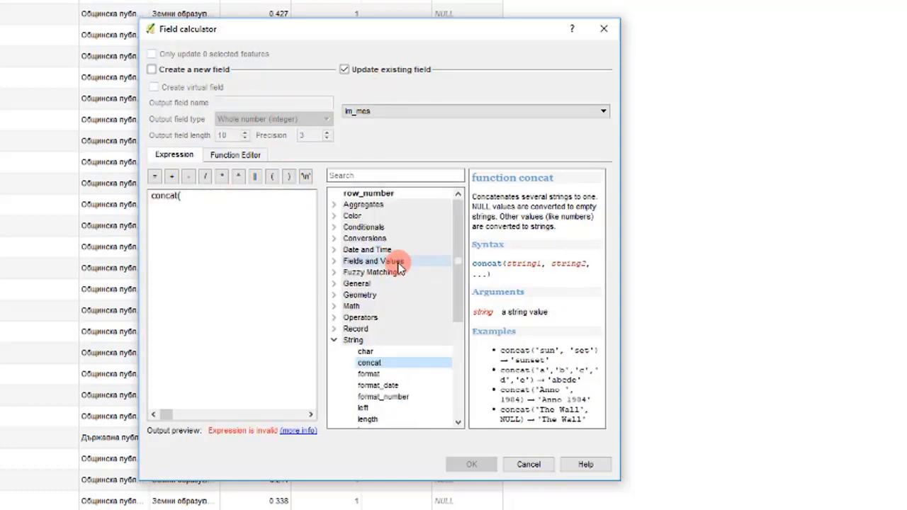
pyautogui.doubleClick(395, 262)
pyautogui.click(388, 274)
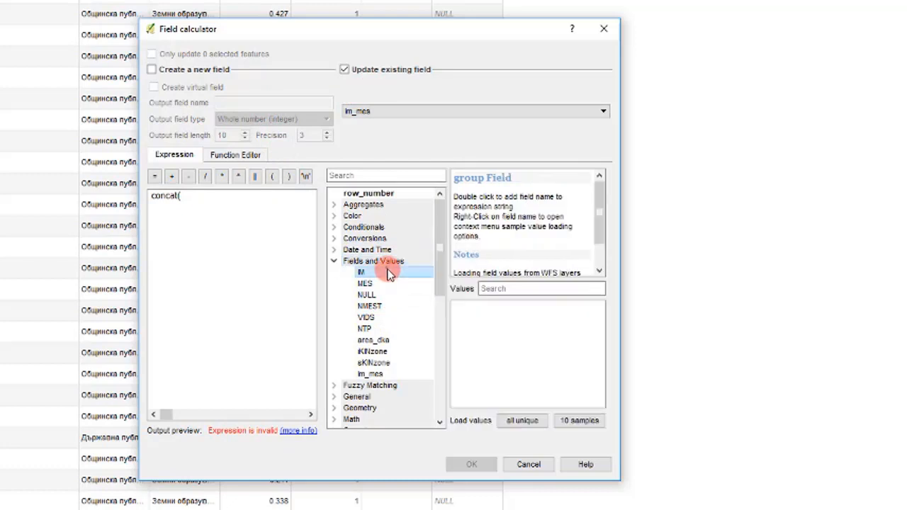
pyautogui.doubleClick(389, 274)
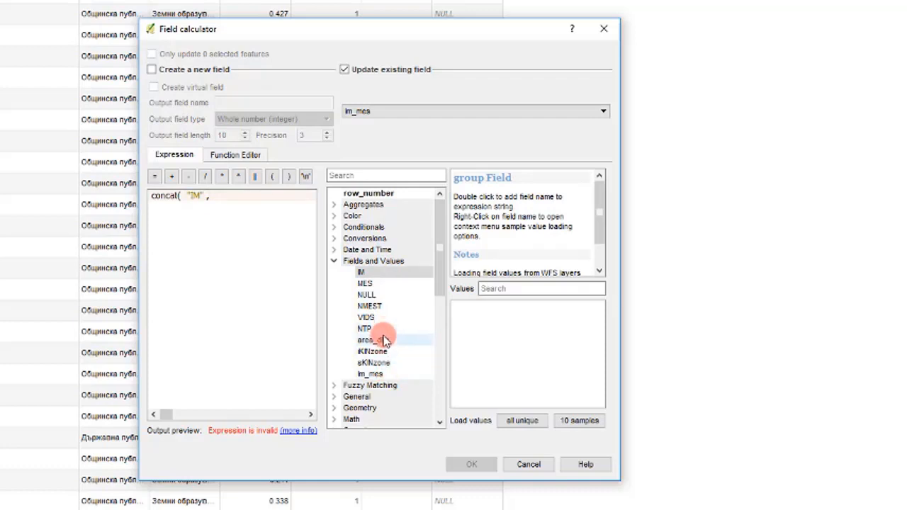
pyautogui.click(392, 284)
pyautogui.doubleClick(393, 284)
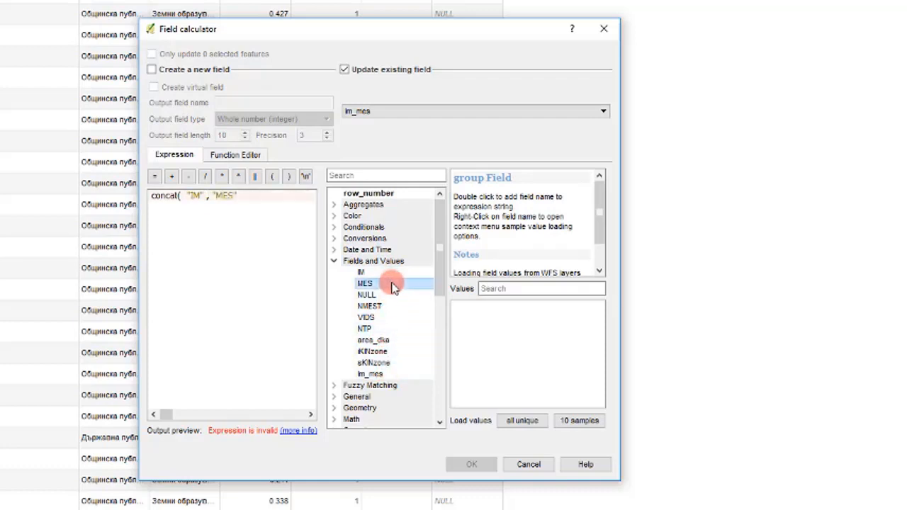
pyautogui.write(')')
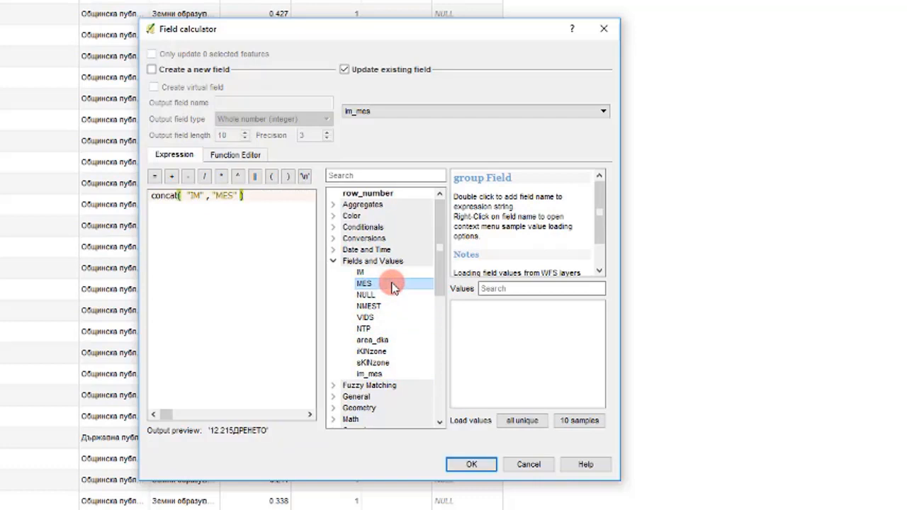
# Insert '/' as a separate argument between IM and MES and run the calculation on the im_mes field.
pyautogui.click(216, 198)
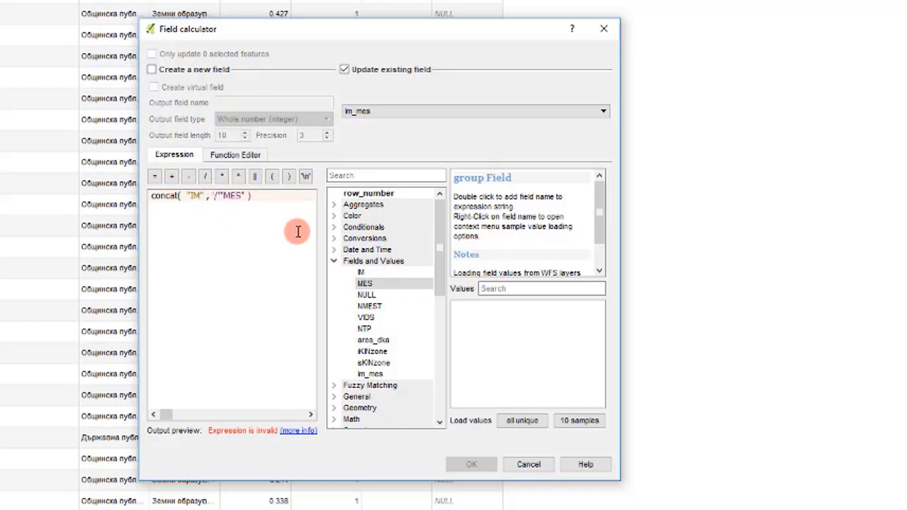
pyautogui.write(',')
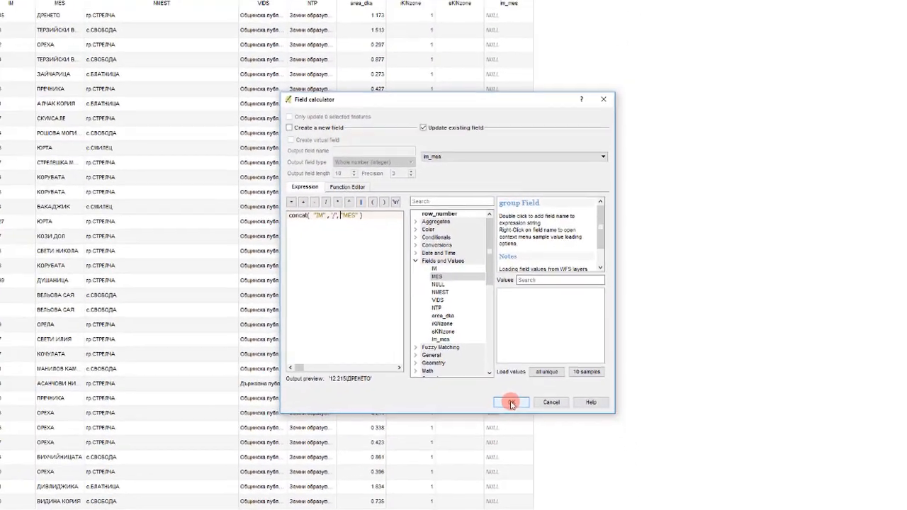
pyautogui.click(515, 397)
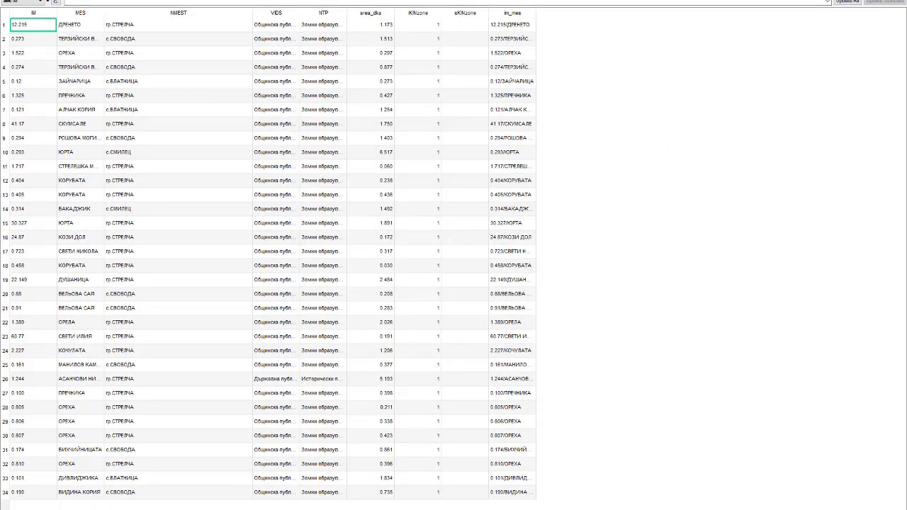
# Stop editing and save the changes to STLo_KIN_zones, and label the layer with the im_mes field.
pyautogui.click(6, 0)
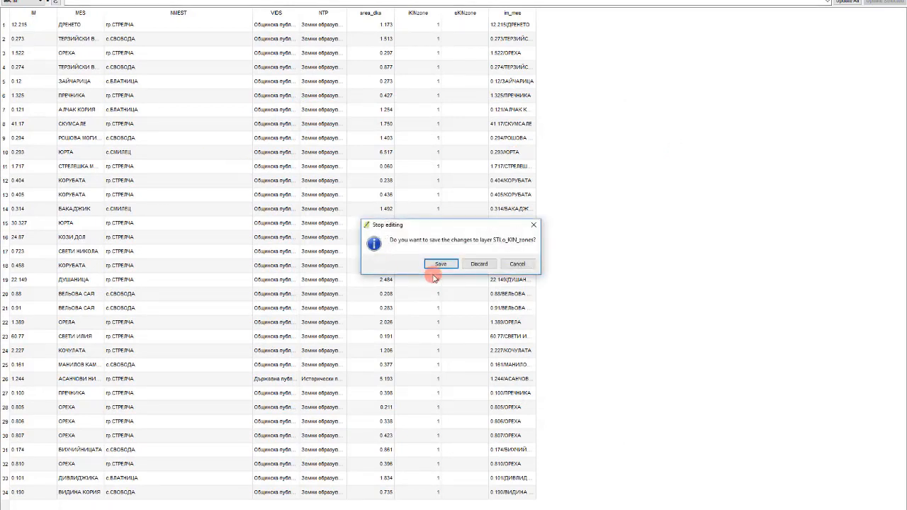
pyautogui.click(440, 263)
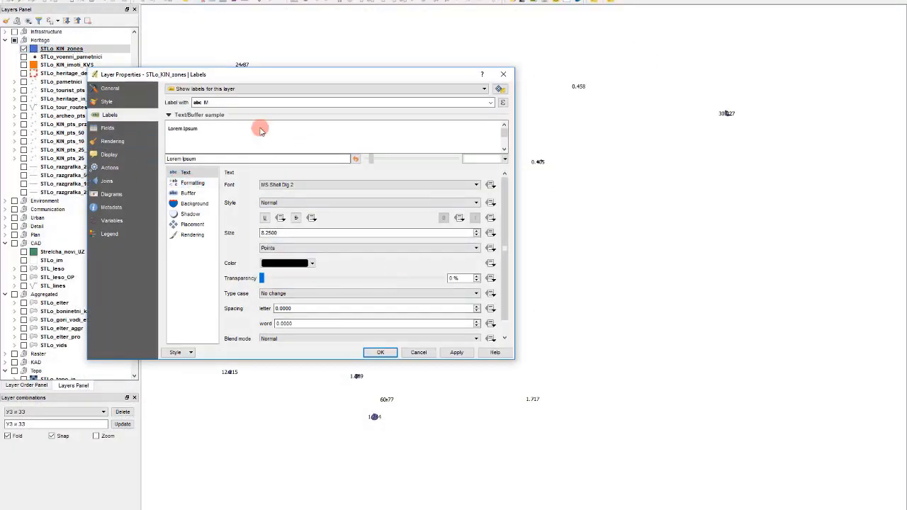
pyautogui.click(489, 103)
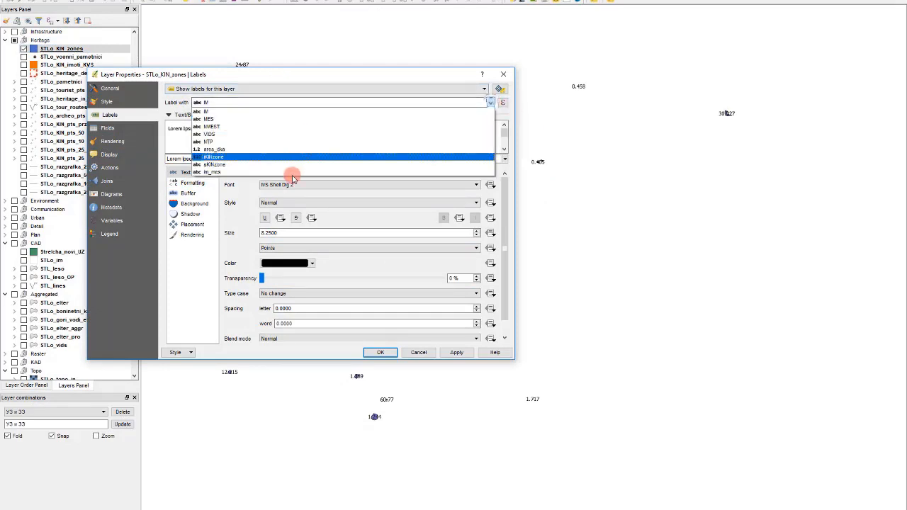
pyautogui.click(294, 174)
# Wrap the labels on the / character with a line height of 0.9 line and apply the formatting.
pyautogui.click(203, 184)
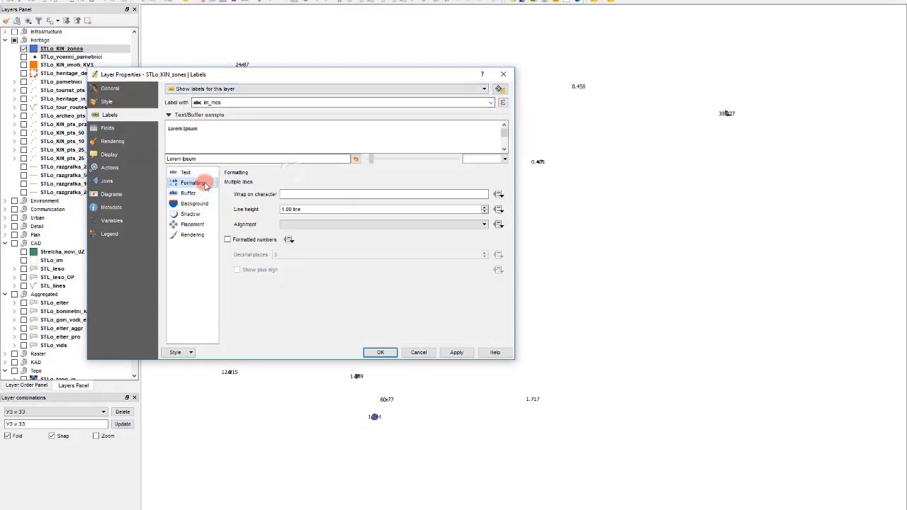
pyautogui.click(288, 195)
pyautogui.write('/')
pyautogui.moveTo(307, 209); pyautogui.dragTo(217, 205)
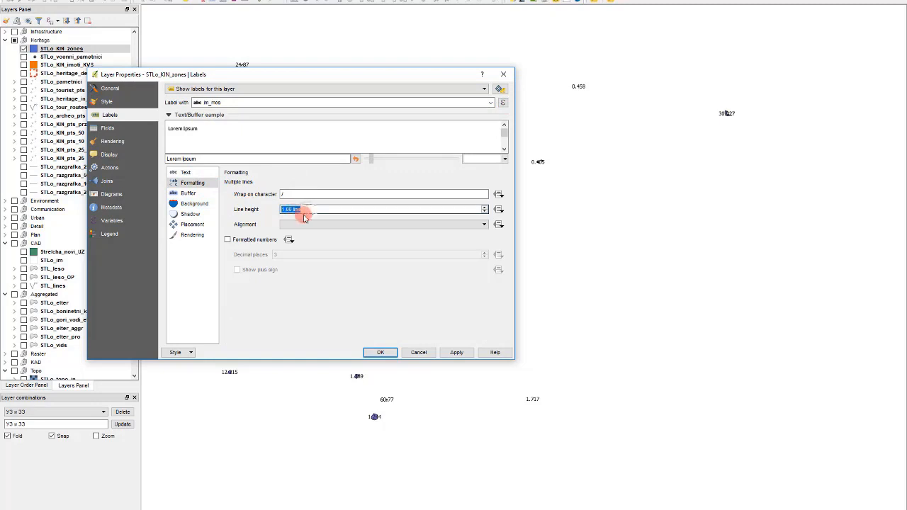
pyautogui.write('0')
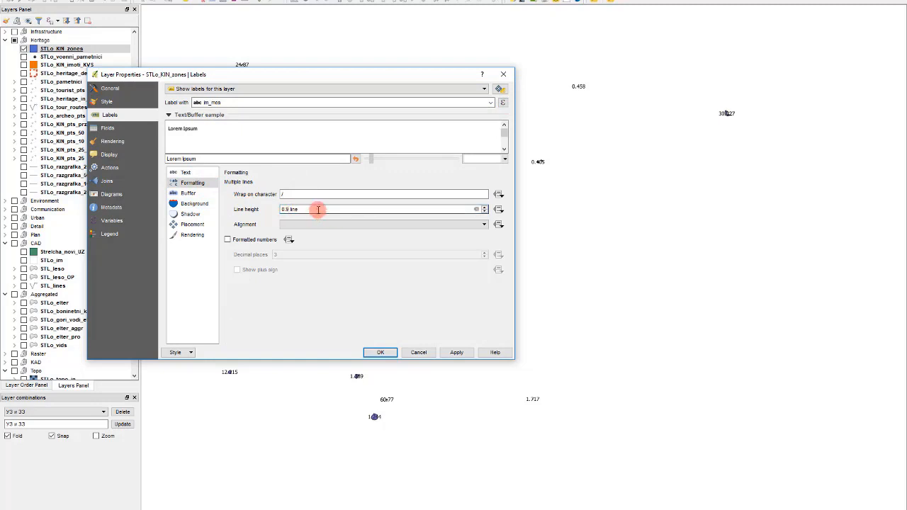
pyautogui.click(454, 353)
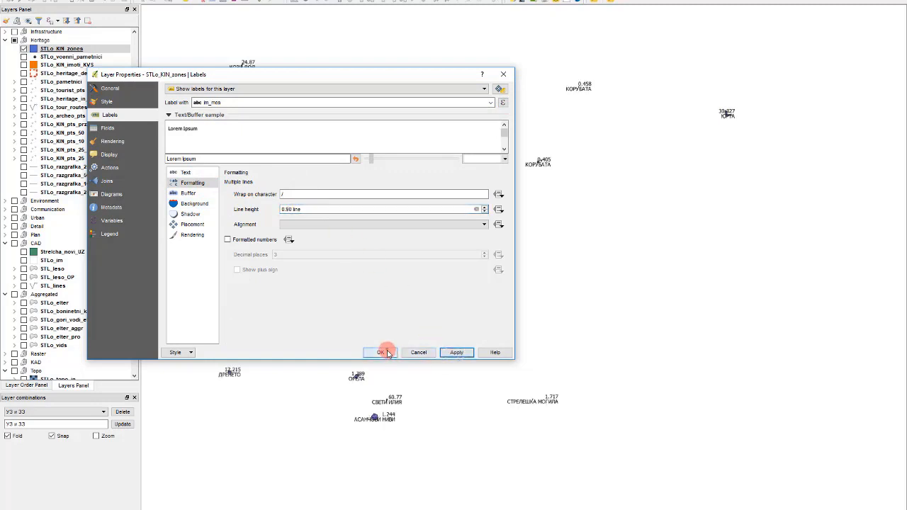
pyautogui.click(387, 352)
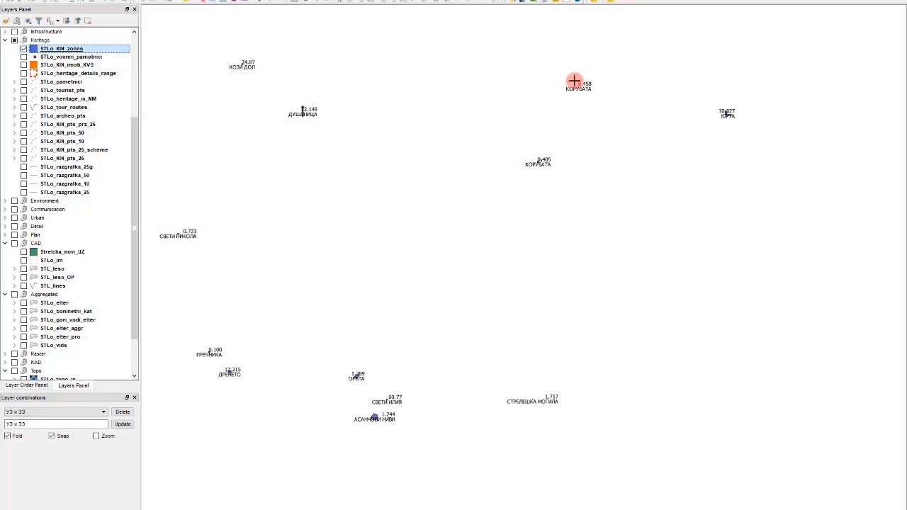
# Look through the label settings of STLo_KIN_zones for an option that aligns the wrapped label lines.
pyautogui.doubleClick(91, 55)
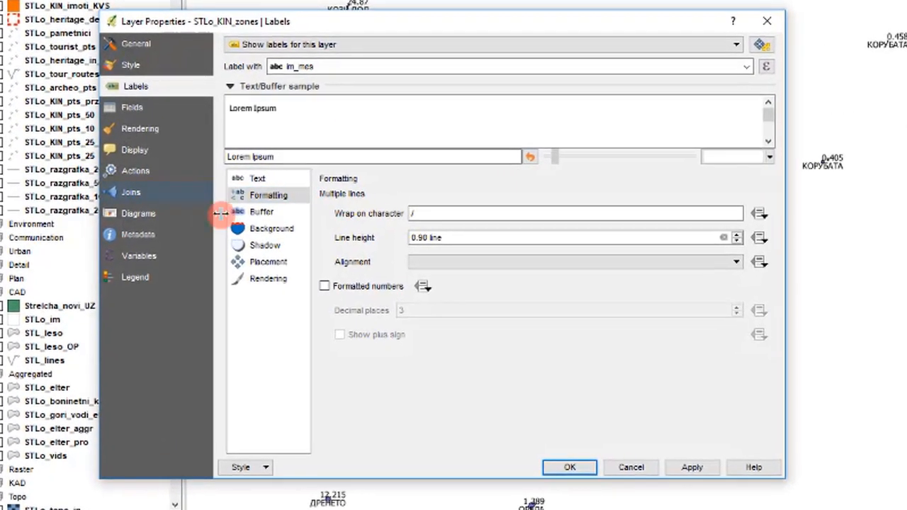
pyautogui.click(261, 213)
pyautogui.click(270, 228)
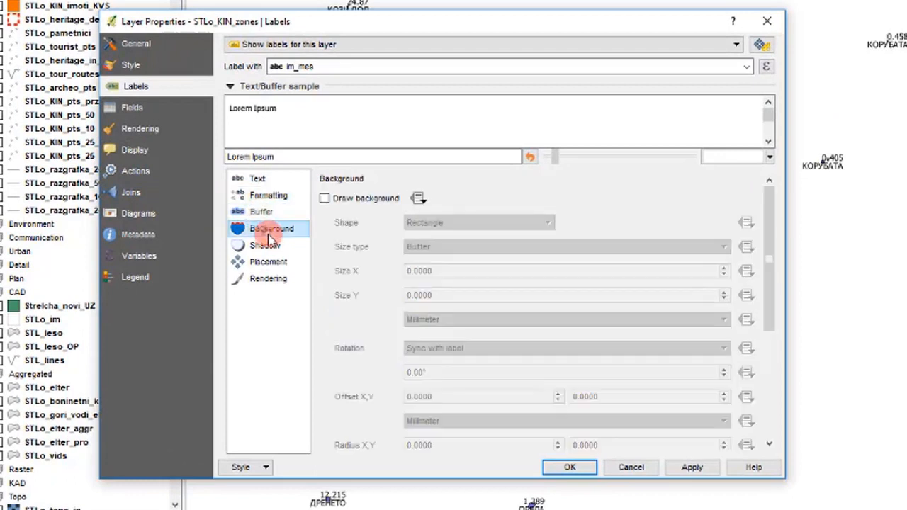
pyautogui.click(275, 179)
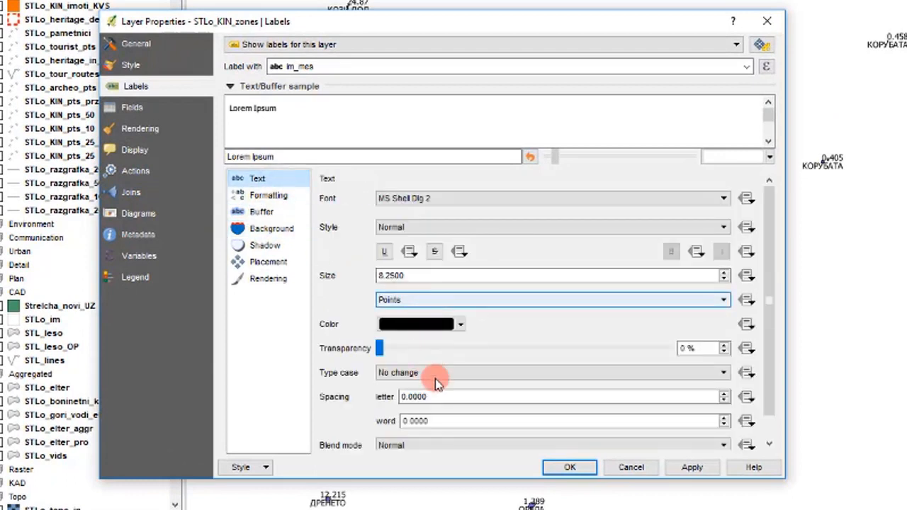
pyautogui.click(270, 196)
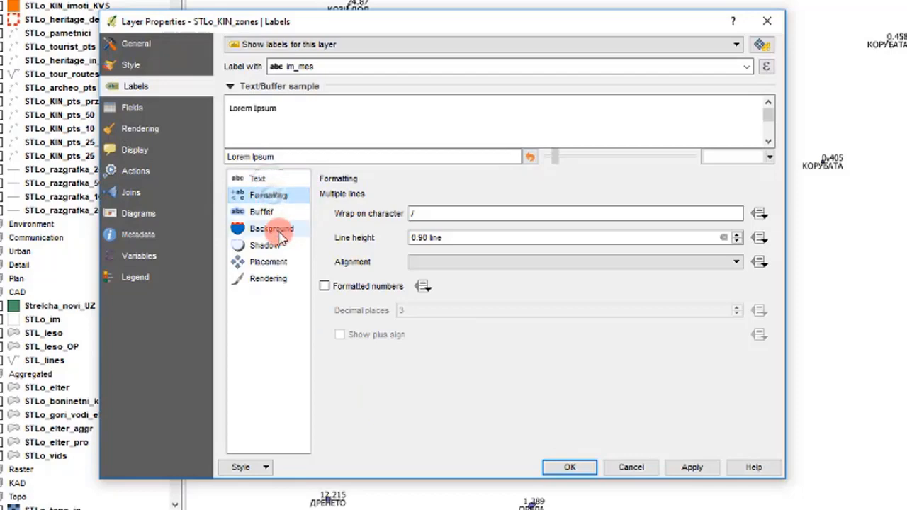
pyautogui.click(274, 230)
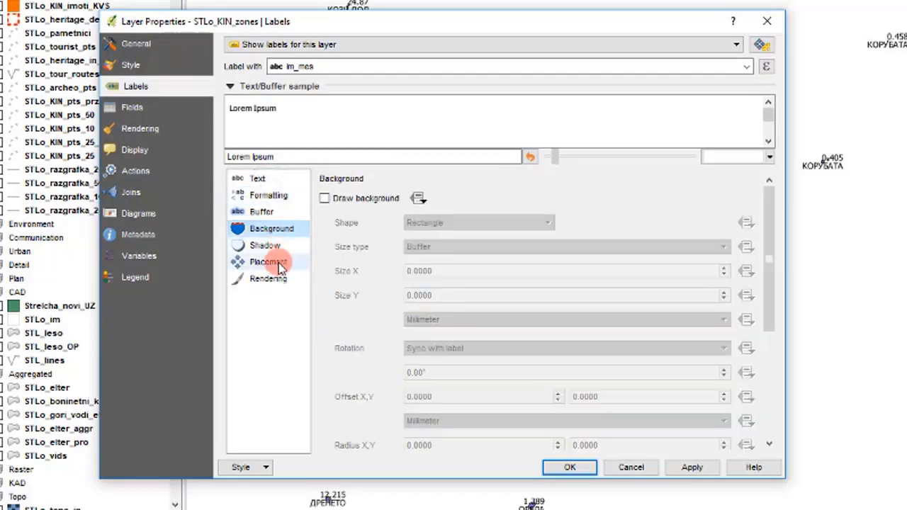
pyautogui.click(272, 261)
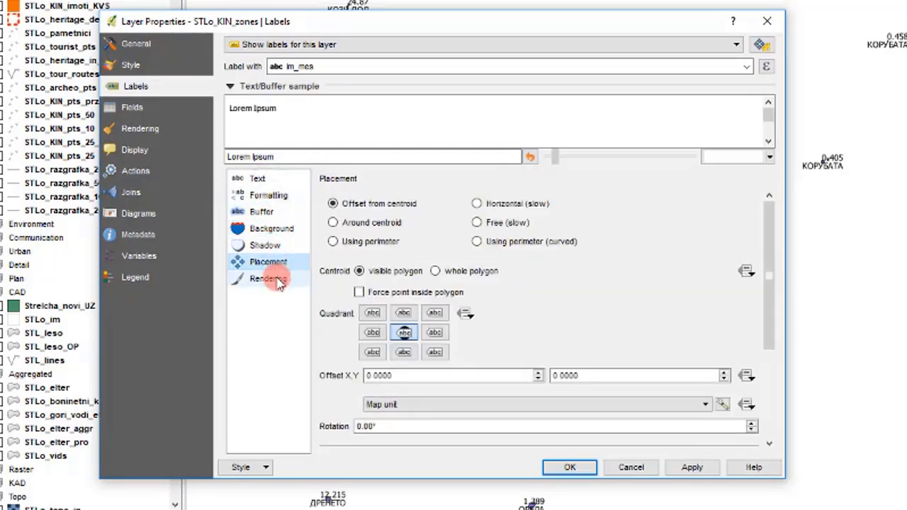
pyautogui.click(279, 183)
pyautogui.scroll(-1, 364, 269)
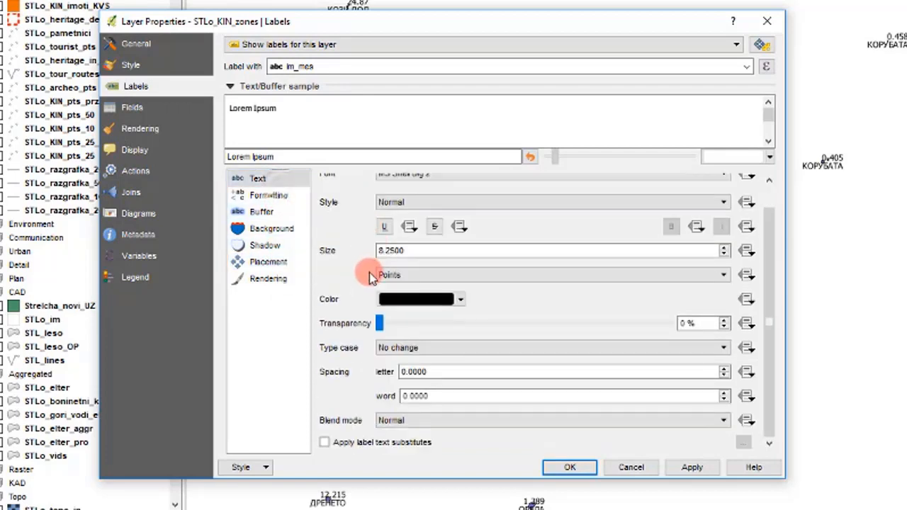
pyautogui.click(264, 283)
pyautogui.scroll(-6, 343, 301)
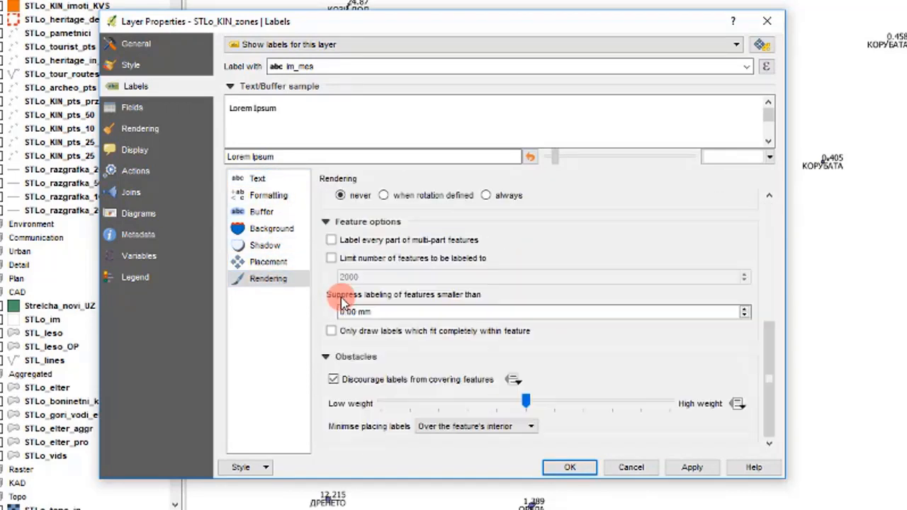
pyautogui.click(263, 246)
pyautogui.click(268, 264)
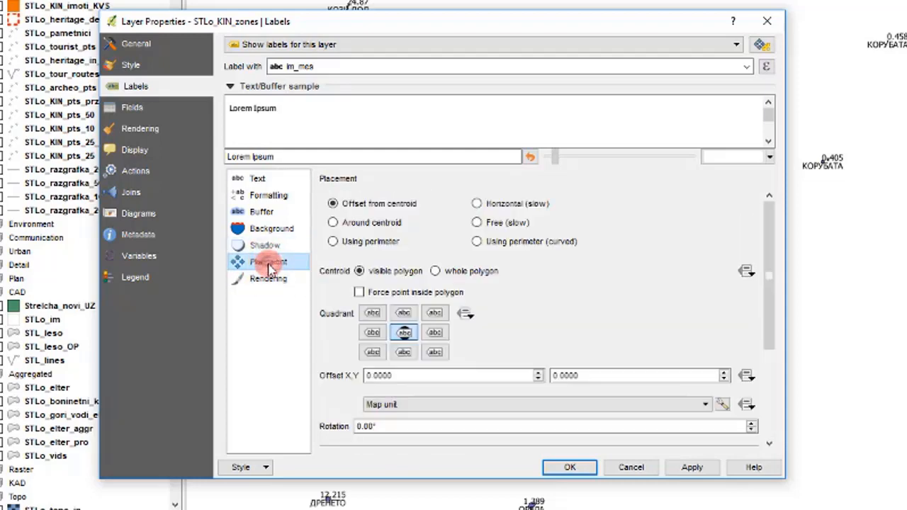
# Set the multiline label alignment to Center and apply it to the layer.
pyautogui.click(279, 201)
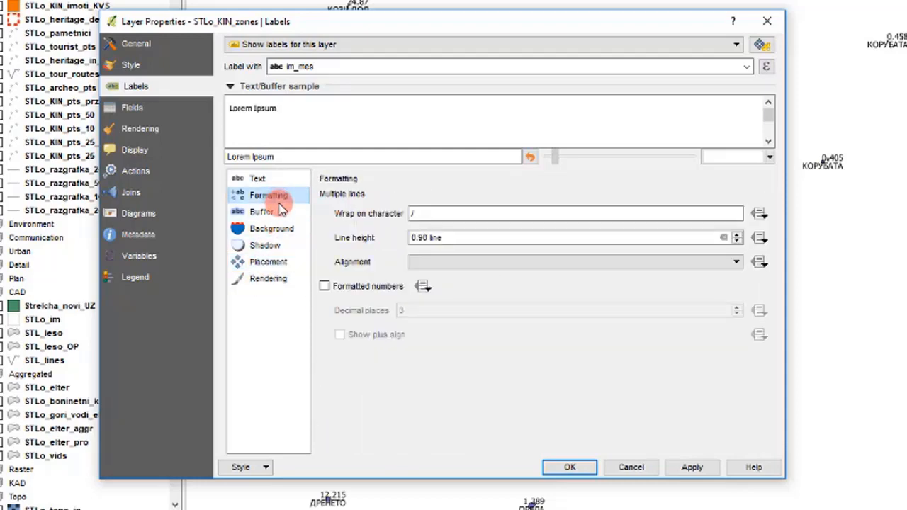
pyautogui.click(459, 260)
pyautogui.click(455, 287)
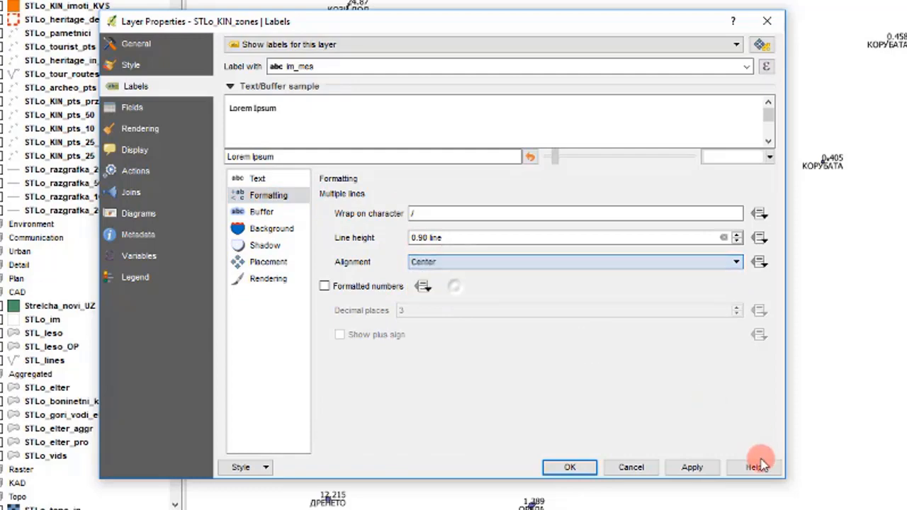
pyautogui.click(691, 467)
pyautogui.click(571, 466)
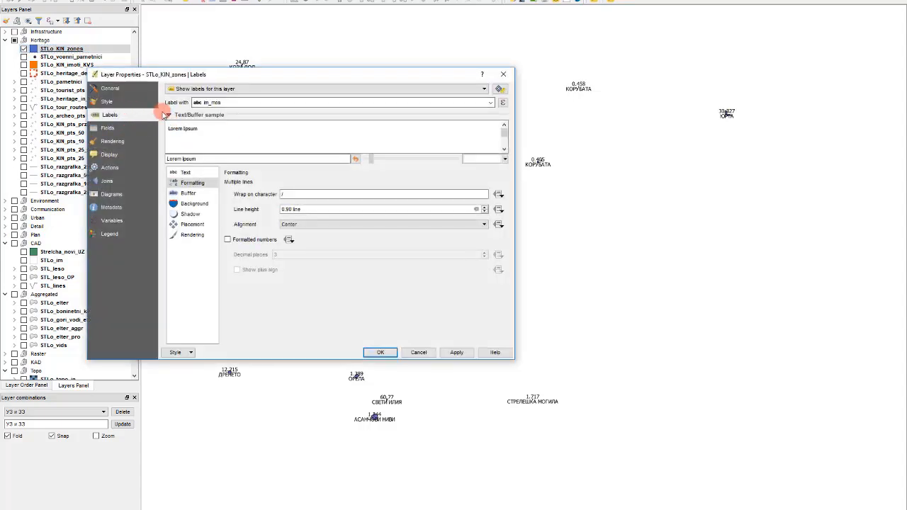
# Start a label expression for STLo_KIN_zones with the IM field followed by the || string concatenation operator.
pyautogui.click(193, 173)
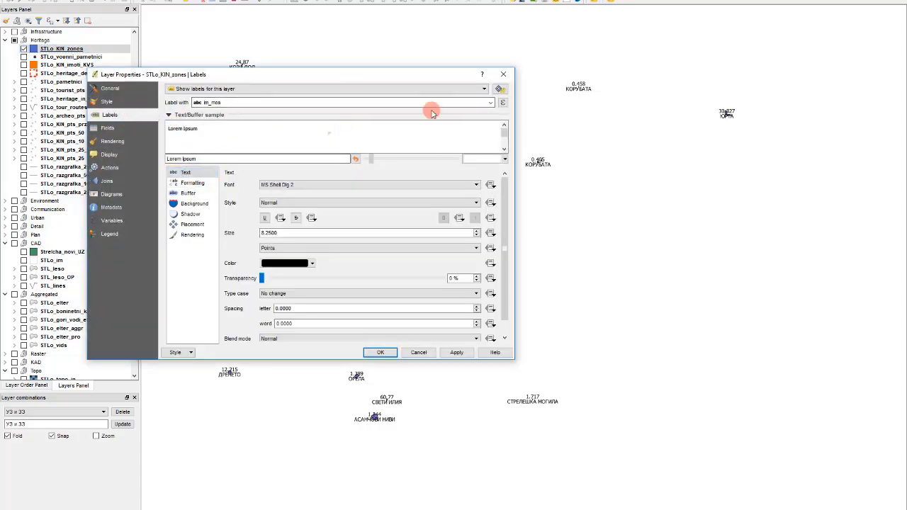
pyautogui.click(502, 105)
pyautogui.doubleClick(397, 178)
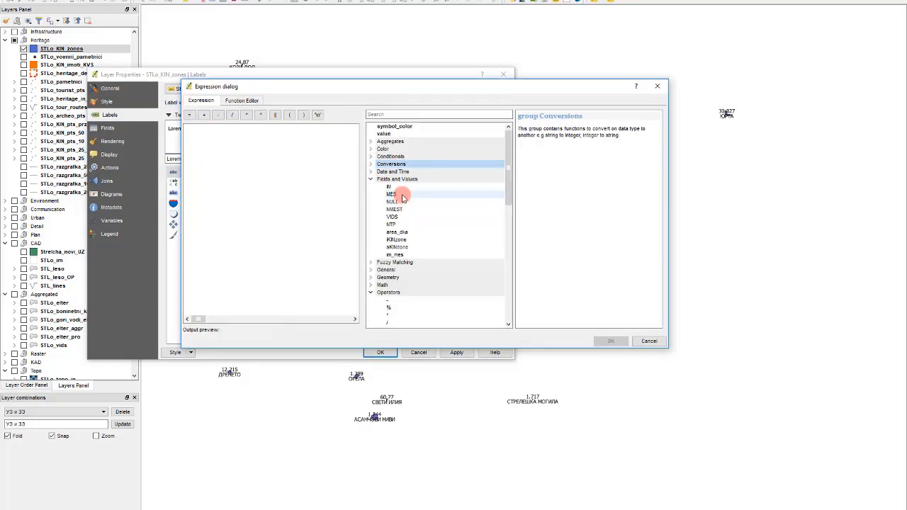
pyautogui.click(404, 187)
pyautogui.scroll(-7, 412, 213)
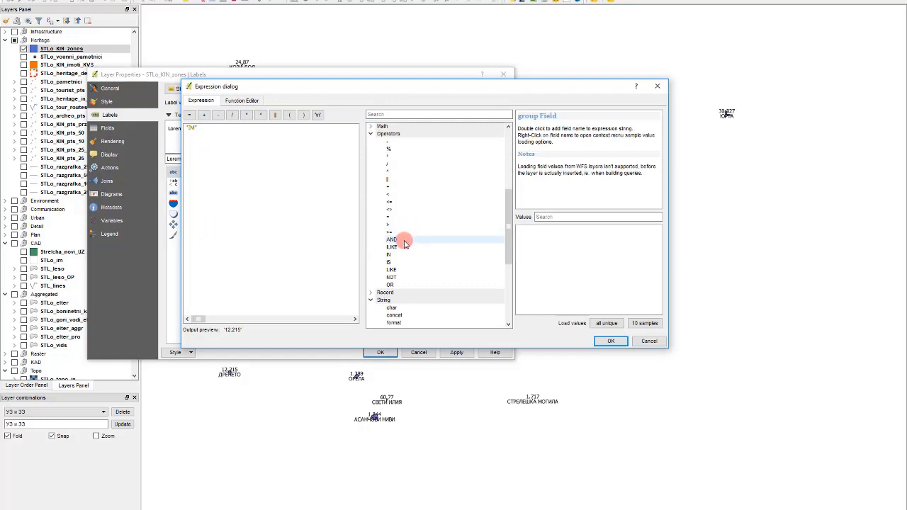
pyautogui.scroll(7, 408, 222)
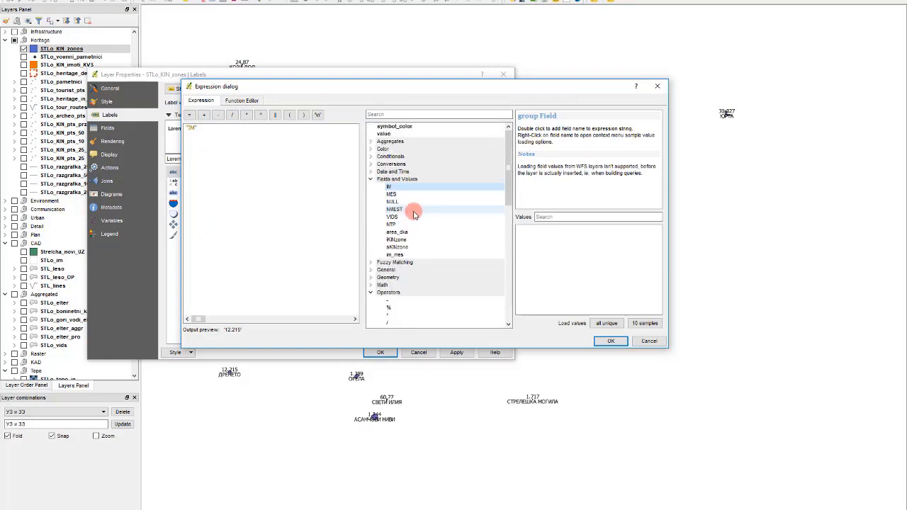
pyautogui.click(271, 118)
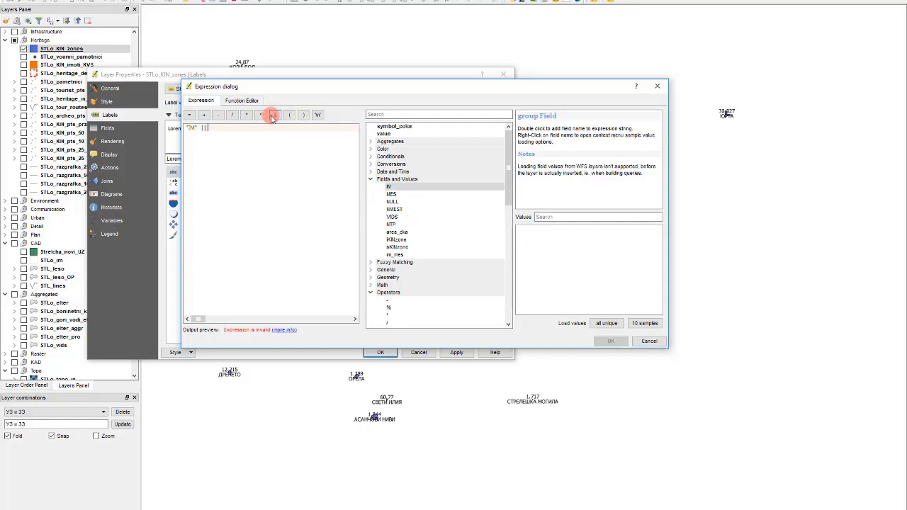
# Add the MES field after the concatenation operator so the expression reads "IM" || "MES".
pyautogui.doubleClick(410, 202)
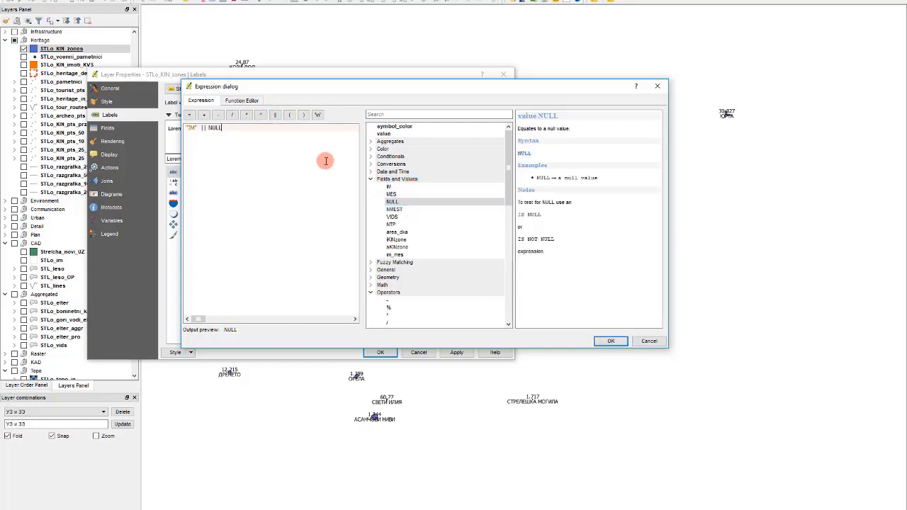
pyautogui.click(231, 171)
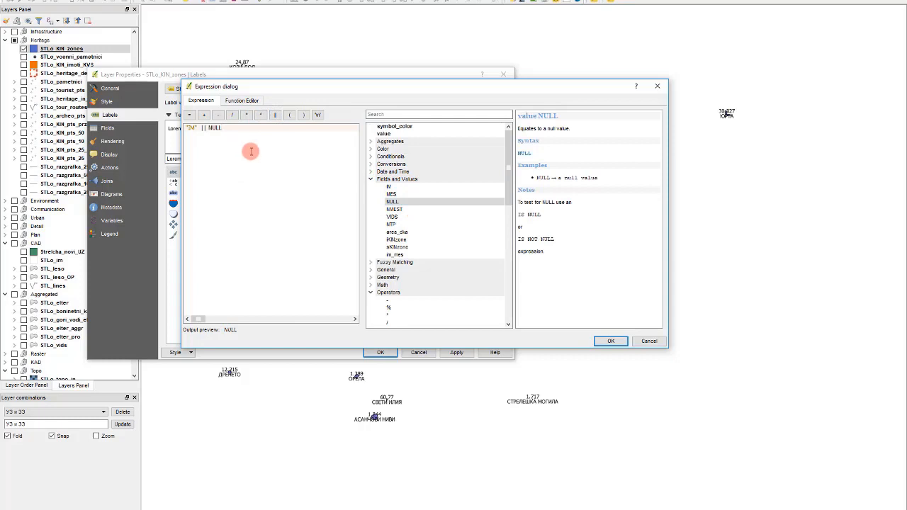
pyautogui.press('BackSpace')
pyautogui.press('BackSpace')
pyautogui.press('BackSpace')
pyautogui.press('BackSpace')
pyautogui.doubleClick(404, 195)
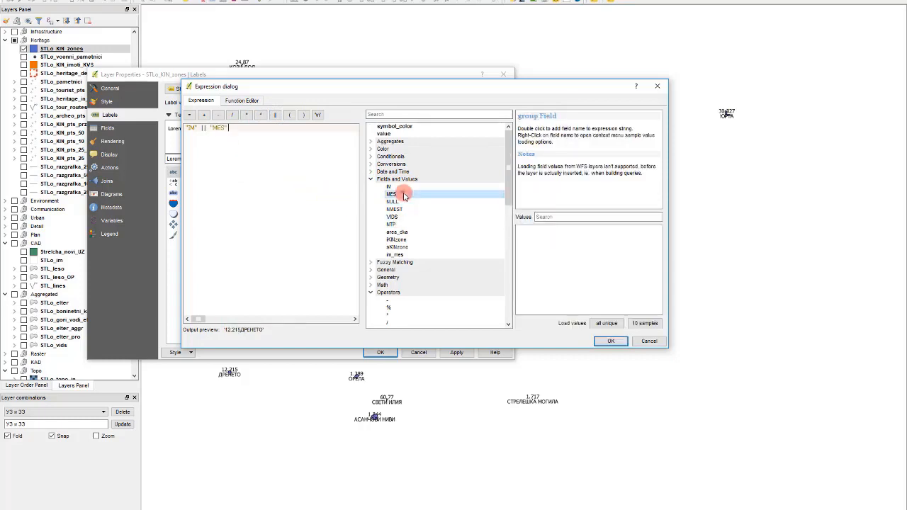
pyautogui.click(207, 128)
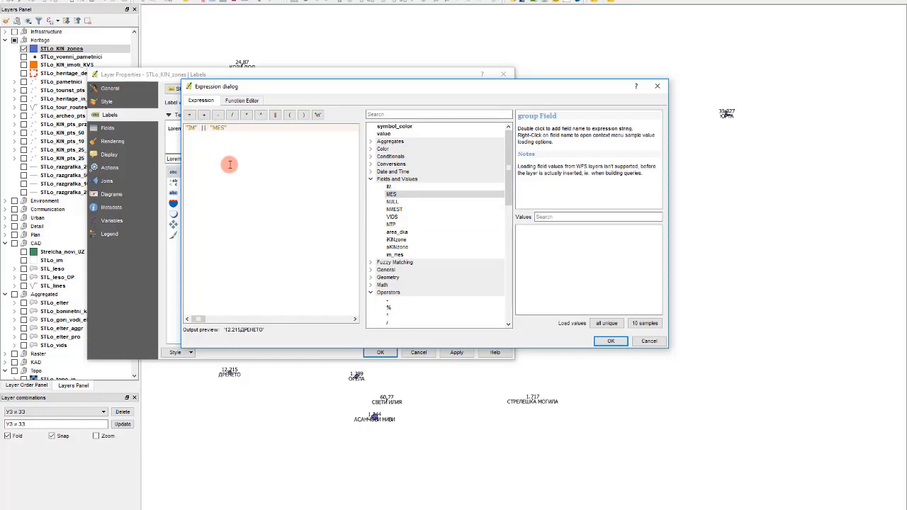
pyautogui.write("'\\")
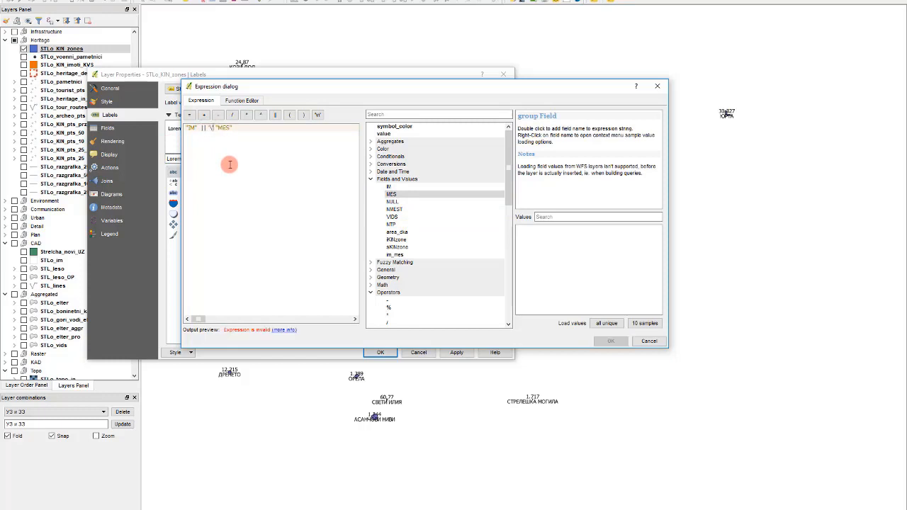
pyautogui.click(277, 116)
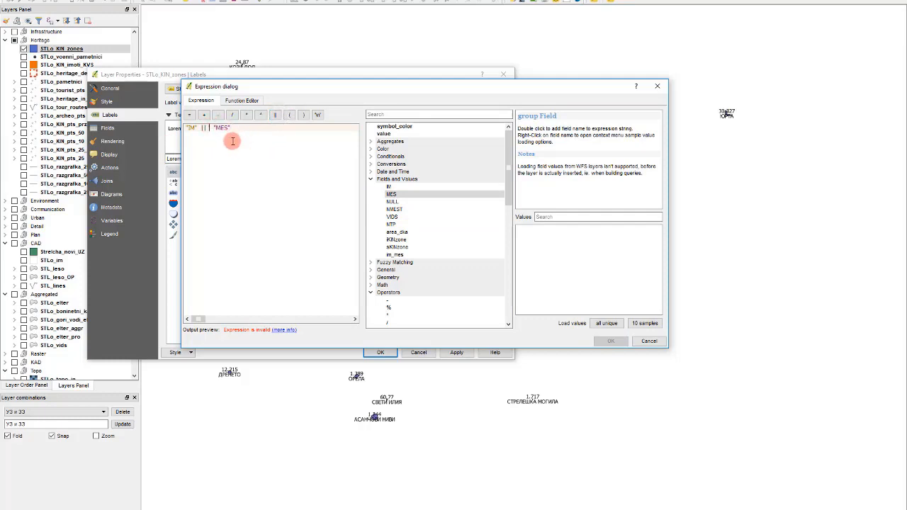
pyautogui.press('BackSpace')
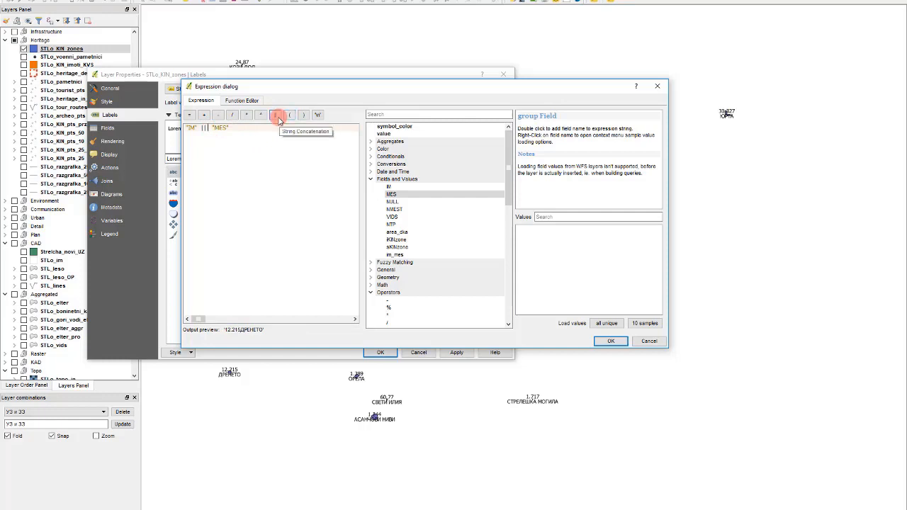
pyautogui.click(317, 115)
pyautogui.click(220, 130)
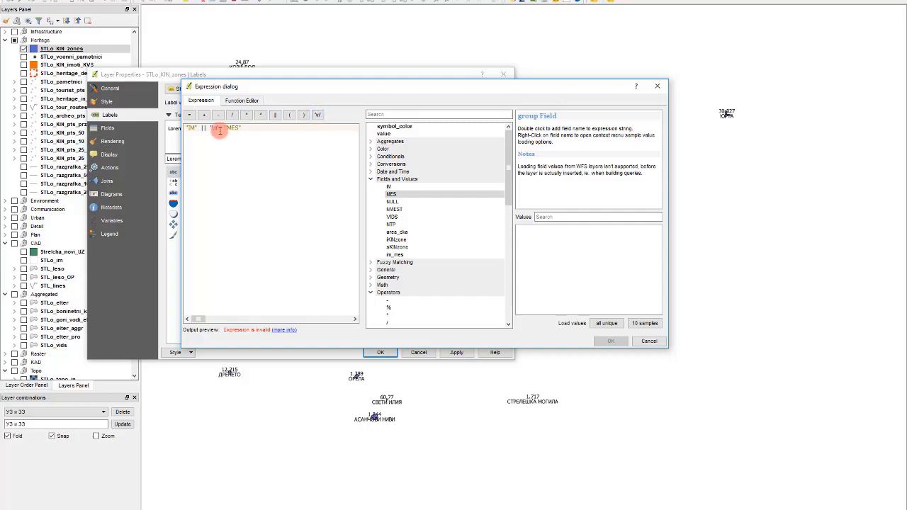
pyautogui.press('BackSpace')
pyautogui.press('BackSpace')
pyautogui.press('BackSpace')
pyautogui.press('BackSpace')
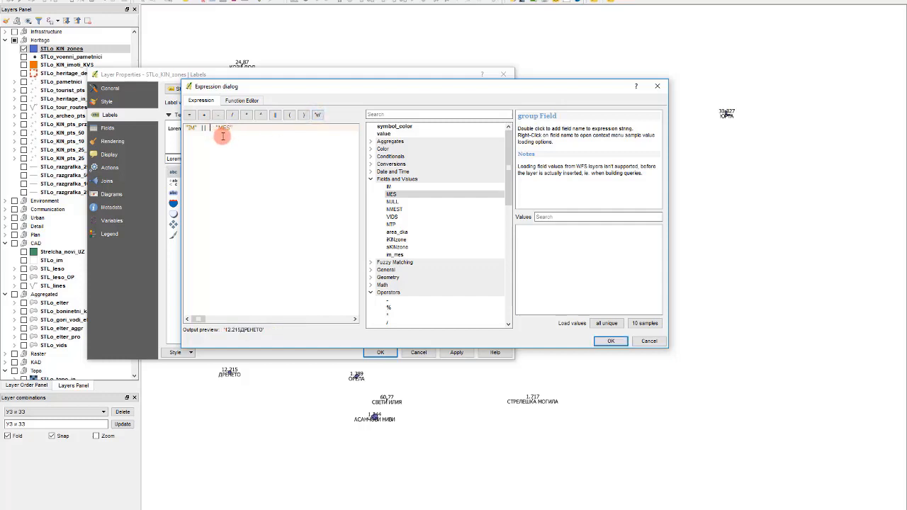
# Insert the newline string '\n' and another || operator between IM and MES, and accept the label expression.
pyautogui.click(317, 115)
pyautogui.click(275, 115)
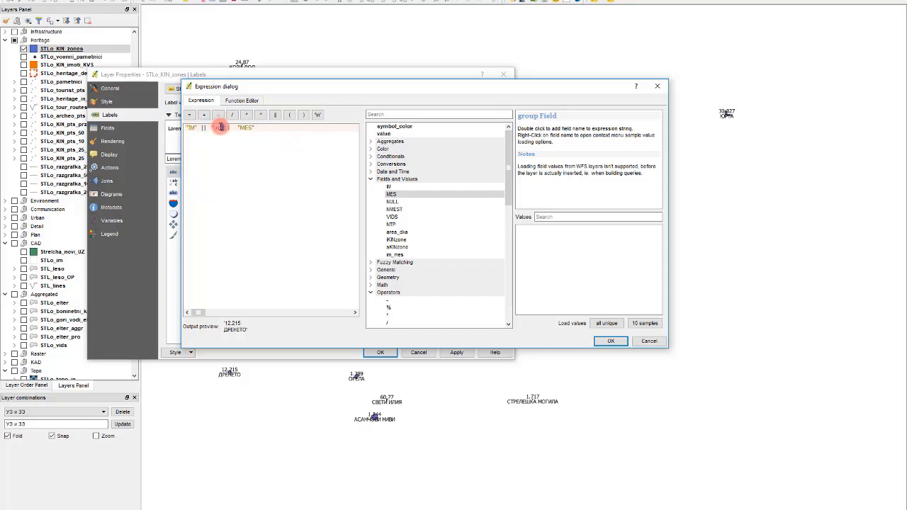
pyautogui.click(609, 342)
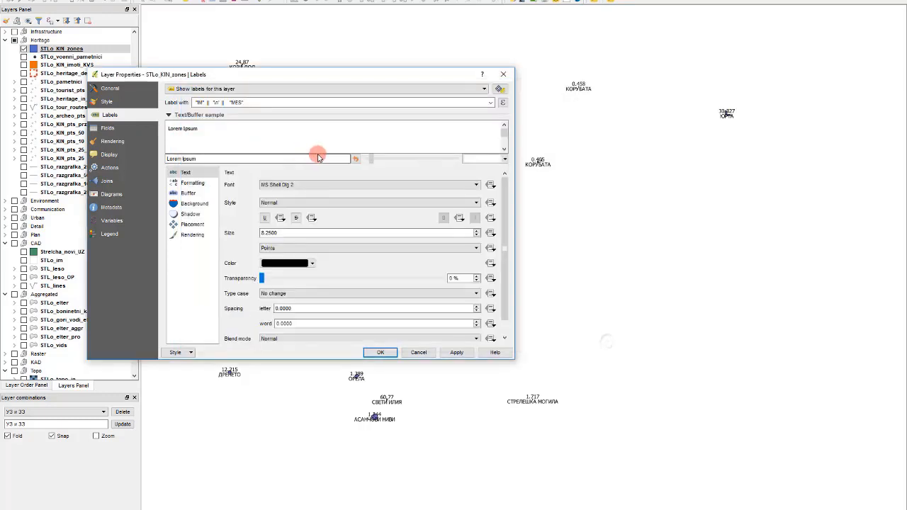
# Clear the label wrap character and apply the label settings to the layer.
pyautogui.click(202, 185)
pyautogui.click(284, 194)
pyautogui.press('BackSpace')
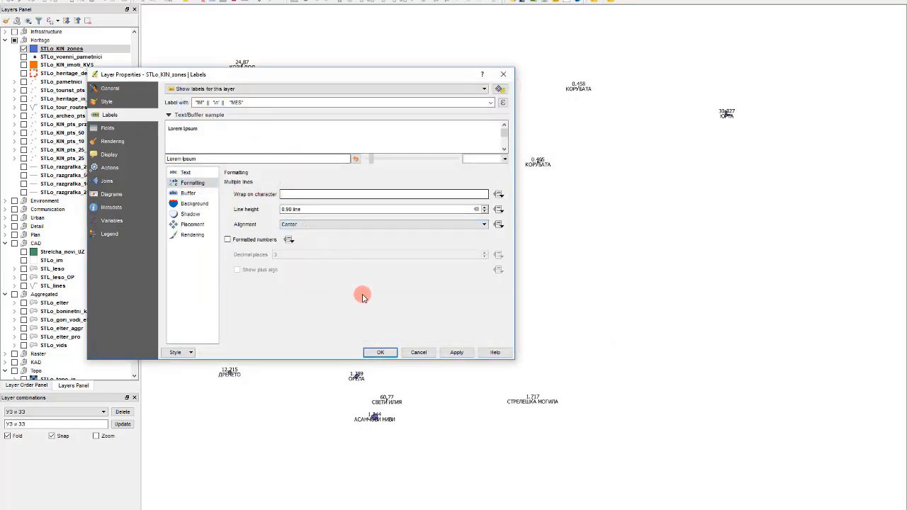
pyautogui.click(456, 353)
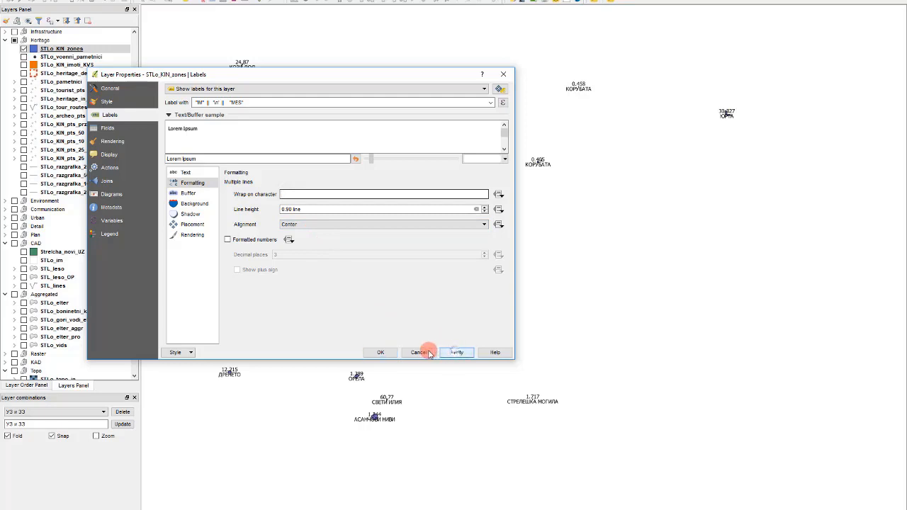
pyautogui.click(380, 352)
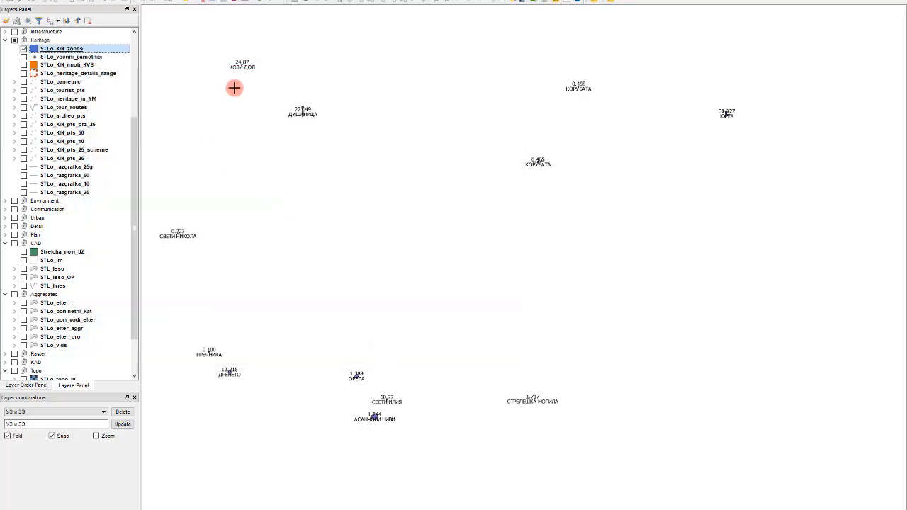